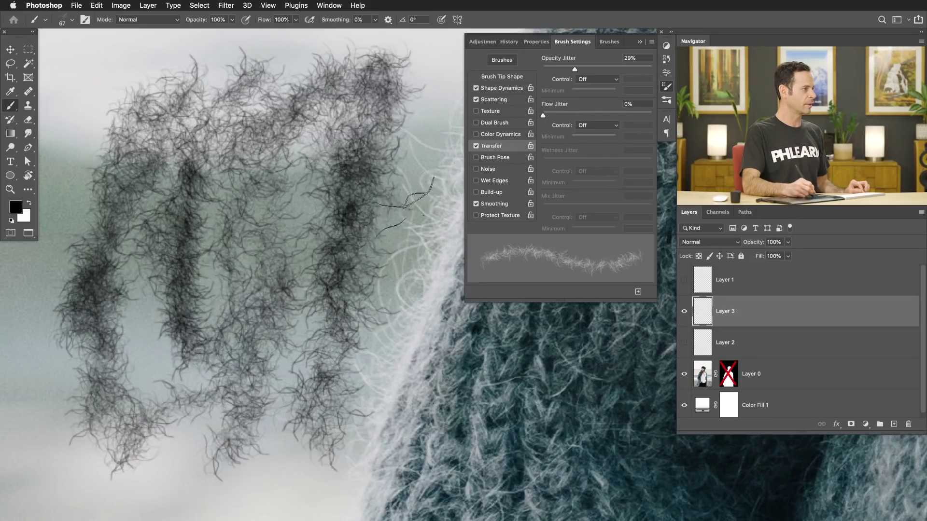
- Enlarge the hair-textured brush and paint a black fuzzy stroke beside the sweater on Layer 3
key(bracketright)
key(bracketright)
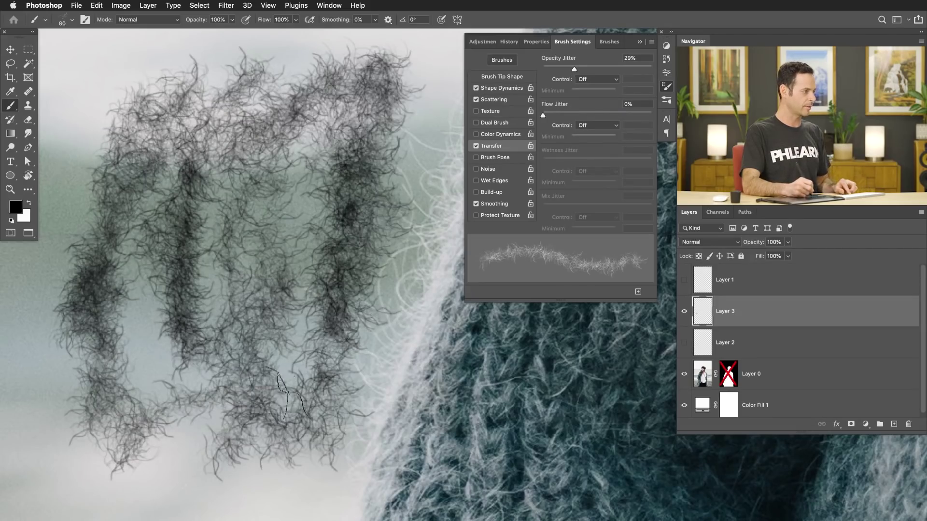
drag(273, 418, 296, 181)
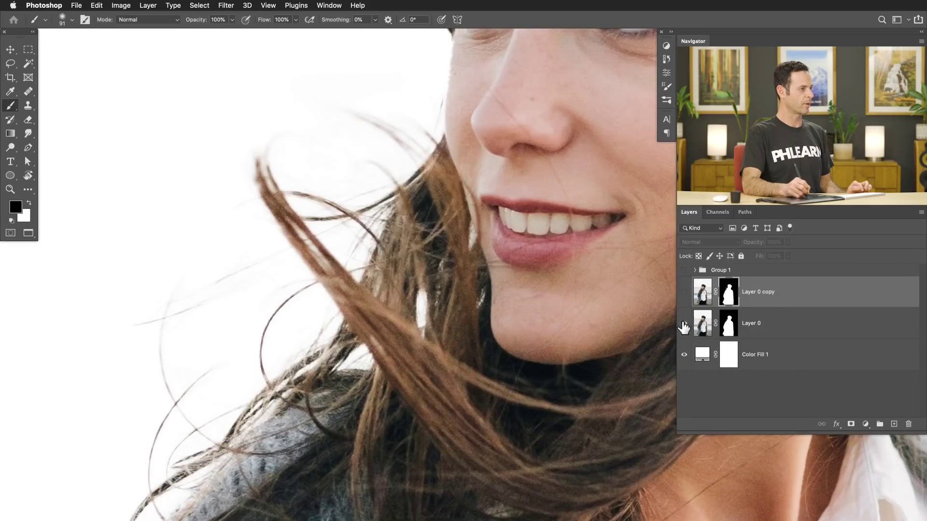
- Switch the visibility of Layer 0 and Layer 0 copy to compare the two hair cutouts
click(685, 319)
click(684, 294)
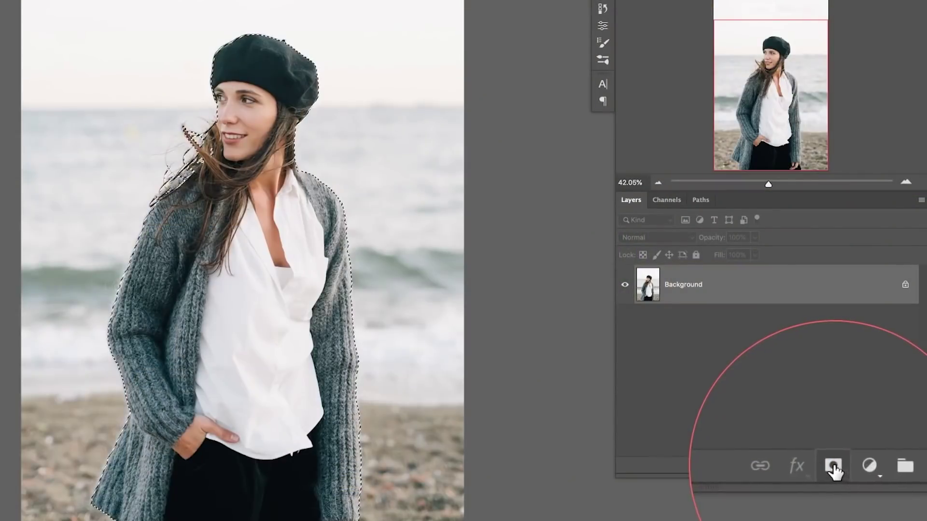
click(835, 467)
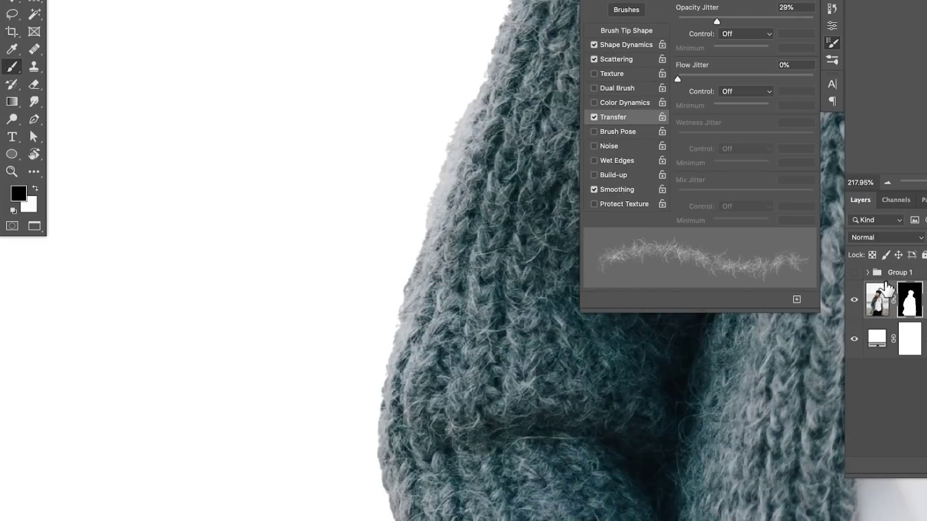
- Target the mask of the woman's layer and swap the foreground and background colors
alt+click(910, 299)
key(x)
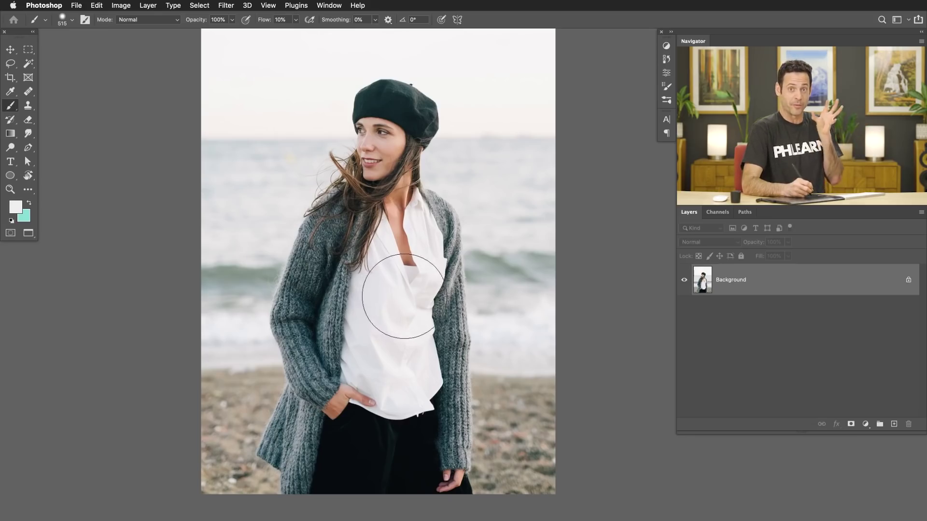
- Select the woman with Select Subject and turn the selection into a layer mask
click(196, 6)
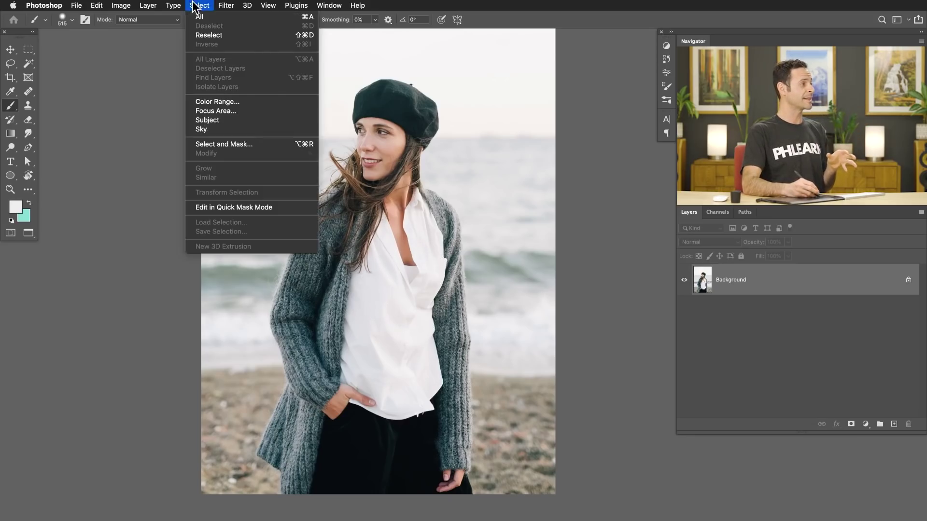
click(214, 122)
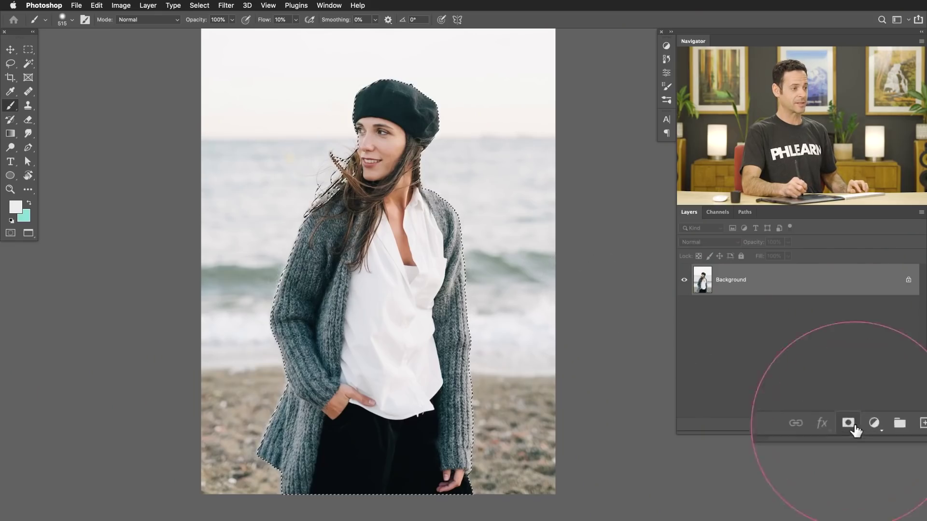
click(851, 424)
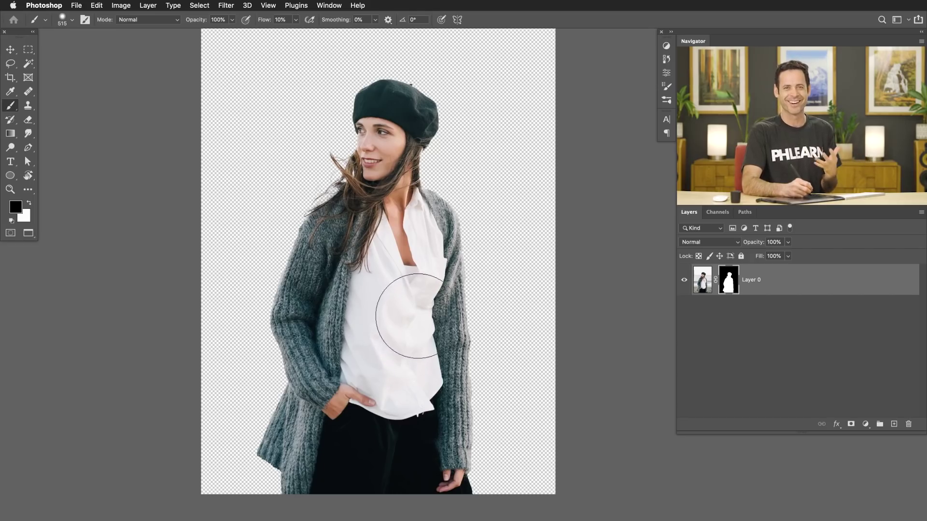
- Add a Solid Color fill layer in white (ffffff) and place it beneath Layer 0
click(864, 424)
click(871, 435)
text(ffffff)
click(339, 339)
drag(770, 285, 776, 333)
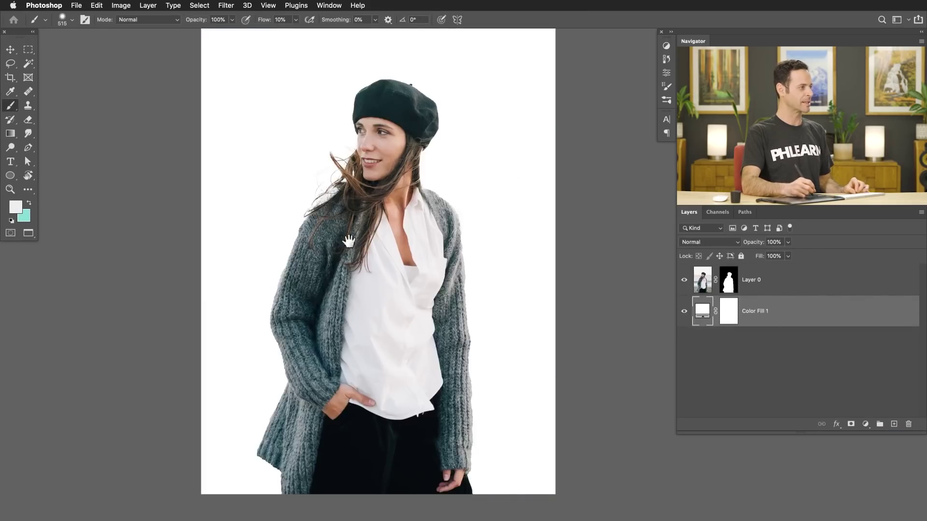
- Inspect Layer 0's mask on its own around the hair and shoulder, and return to the image view
drag(316, 206, 402, 274)
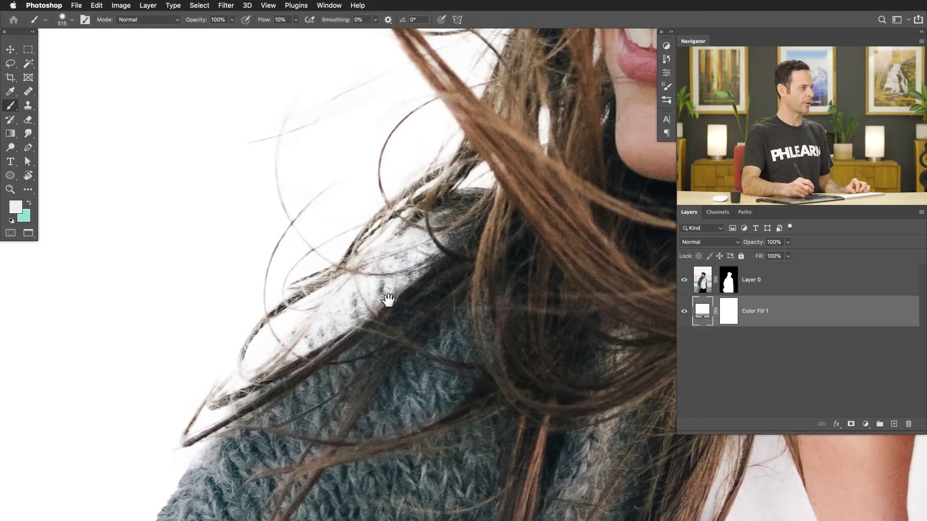
alt+click(730, 287)
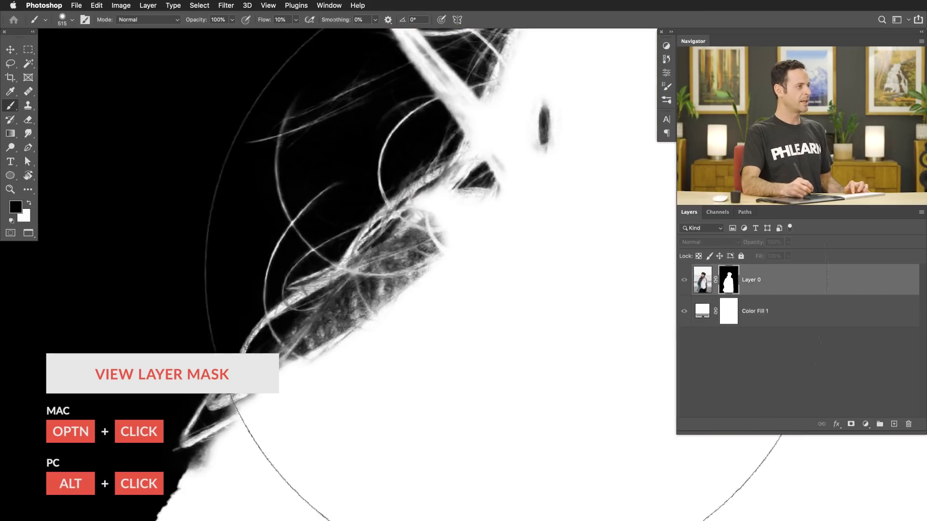
scroll(471, 296, down, 5)
mouse_move(466, 296)
mouse_down()
mouse_move(378, 302)
mouse_move(384, 295)
mouse_up()
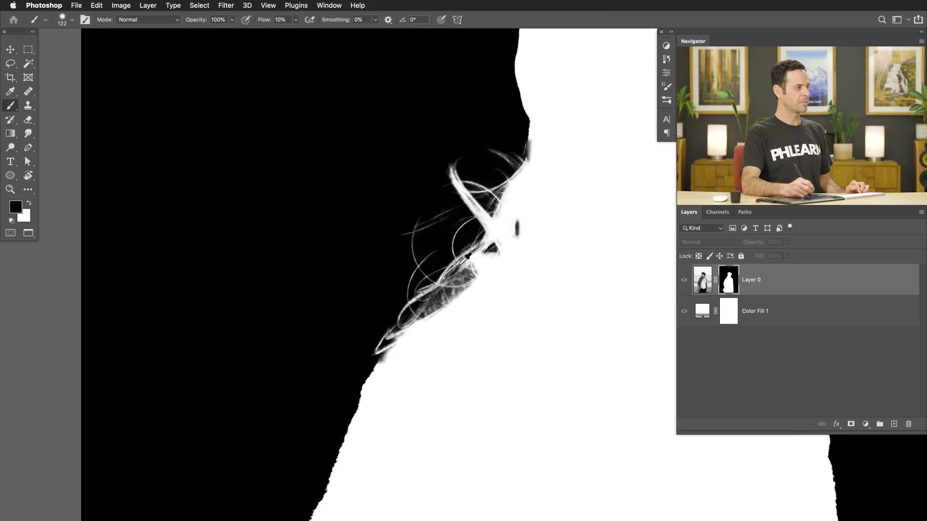
alt+click(731, 287)
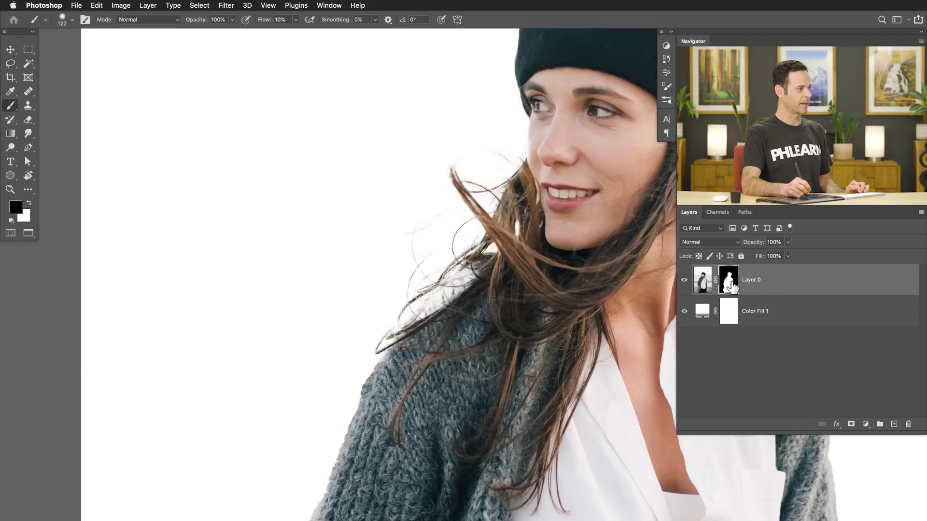
drag(475, 253, 444, 319)
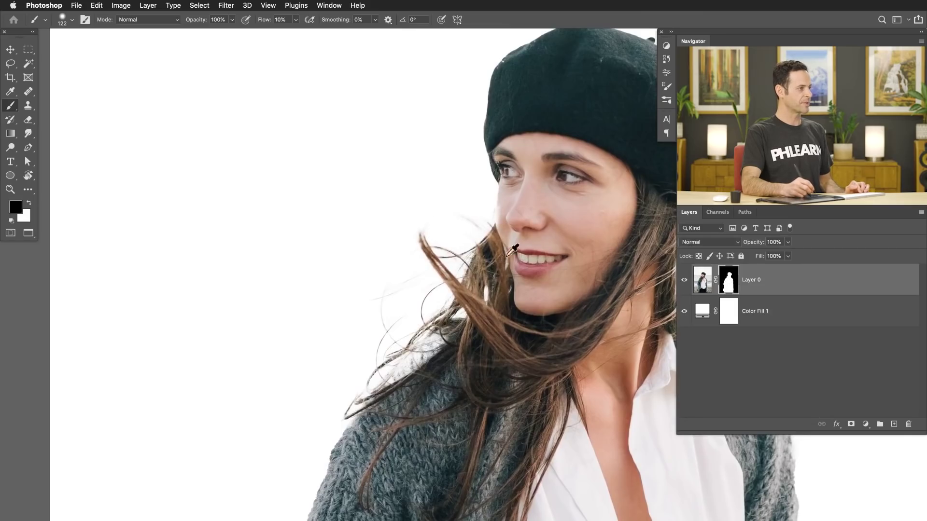
- Compare the hair cutout with the original photo by viewing Layer 0's mask and toggling it off and on
alt+click(729, 286)
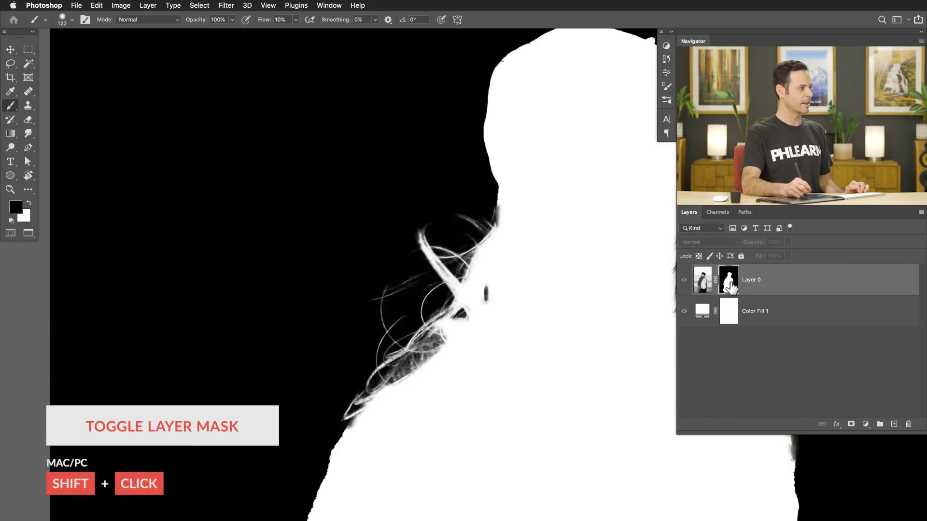
alt+click(730, 287)
shift+click(729, 285)
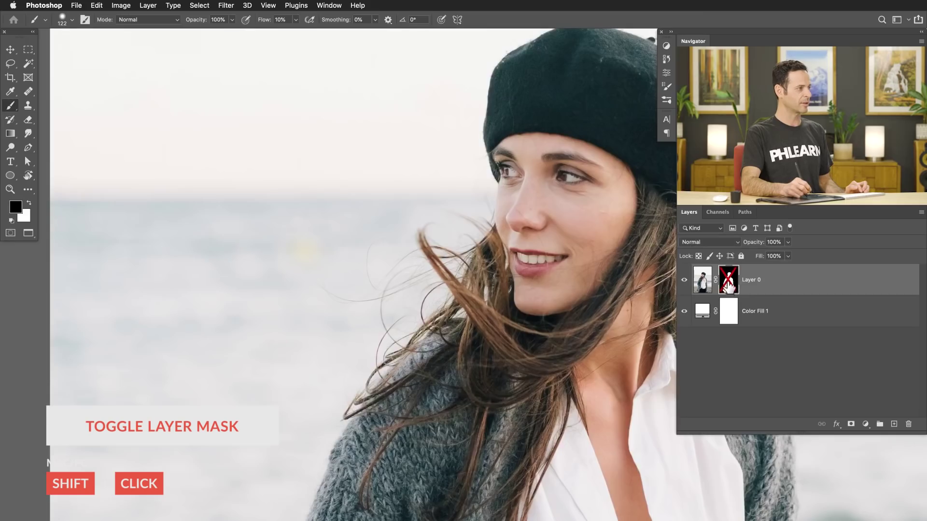
shift+click(728, 288)
shift+click(730, 286)
shift+click(728, 286)
shift+click(728, 286)
shift+click(728, 285)
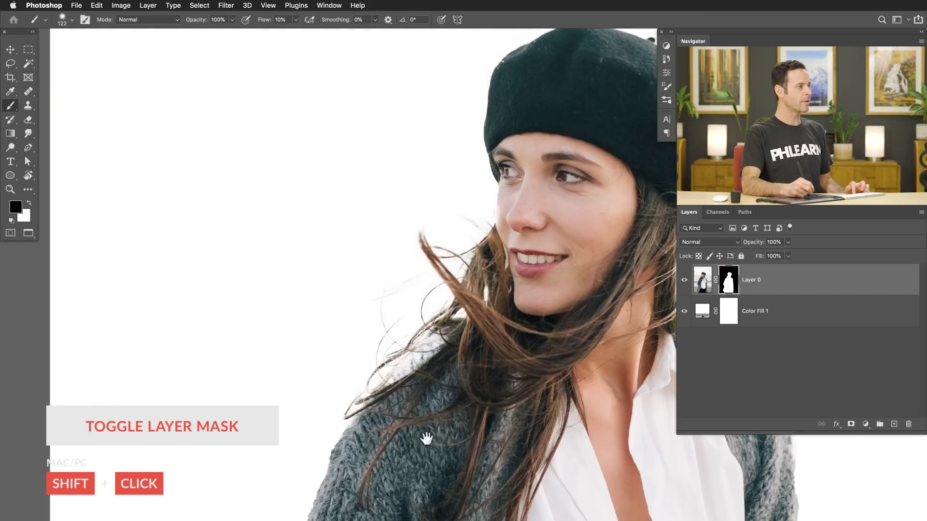
- Examine the fuzzy sweater edge along the sleeve with Layer 0's mask disabled, enabled and shown alone
scroll(352, 342, up, 10)
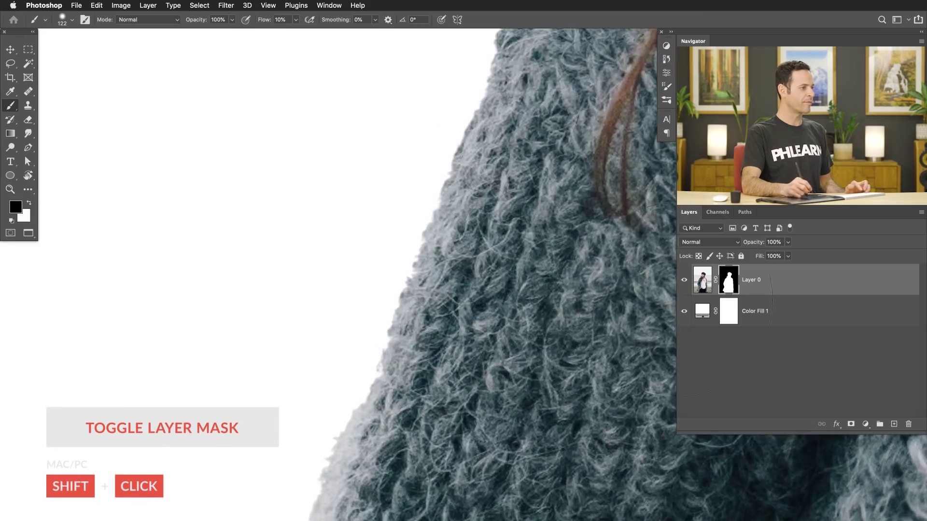
shift+click(729, 280)
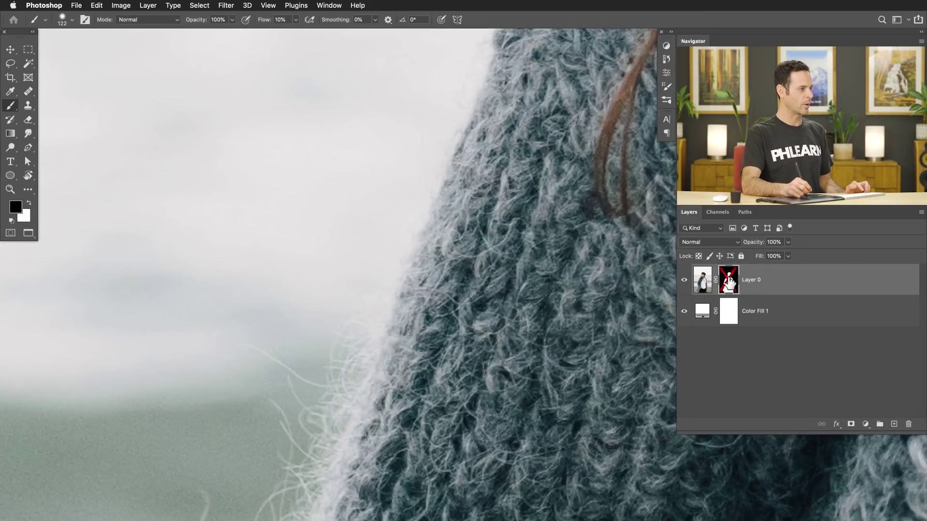
shift+click(729, 285)
shift+click(728, 285)
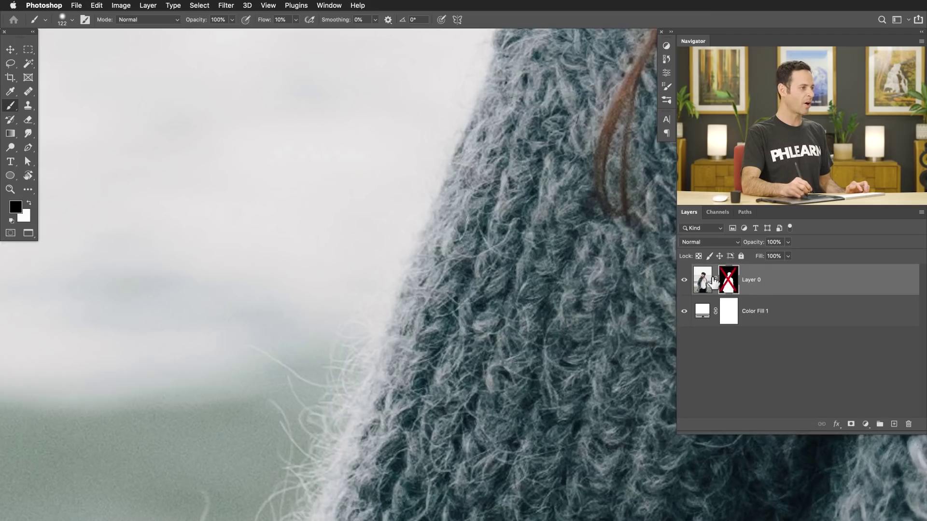
scroll(424, 372, down, 8)
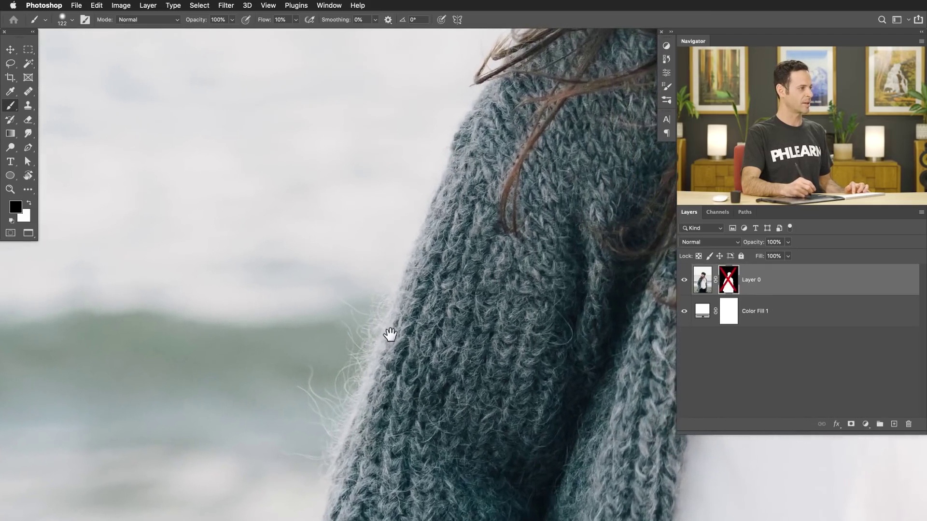
scroll(406, 327, up, 3)
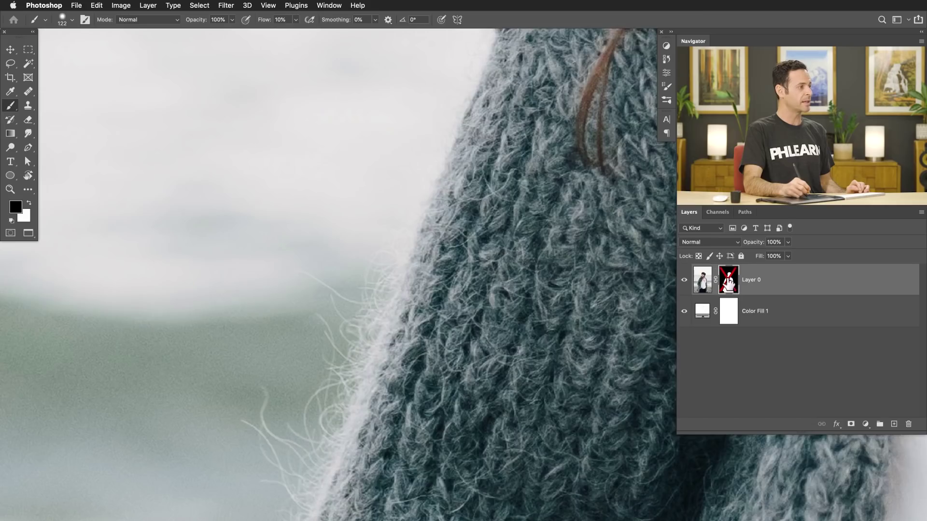
alt+click(730, 287)
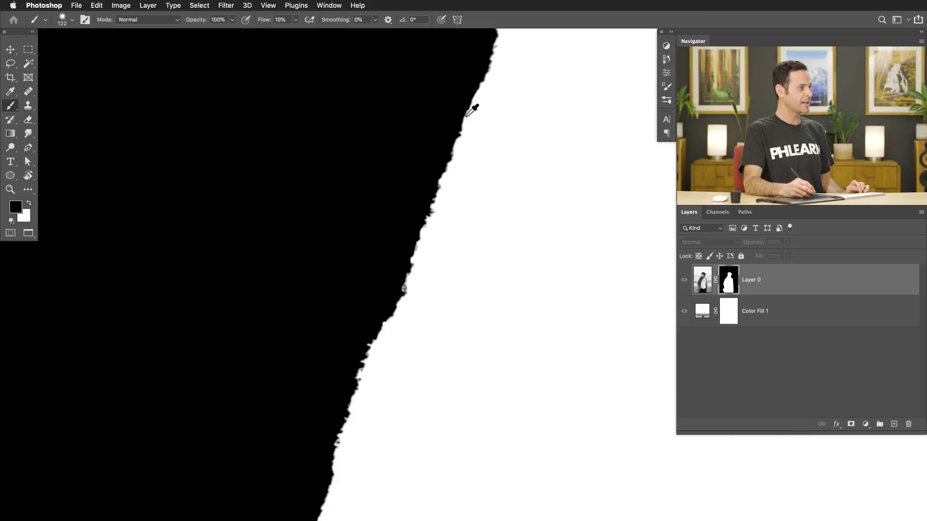
alt+click(729, 288)
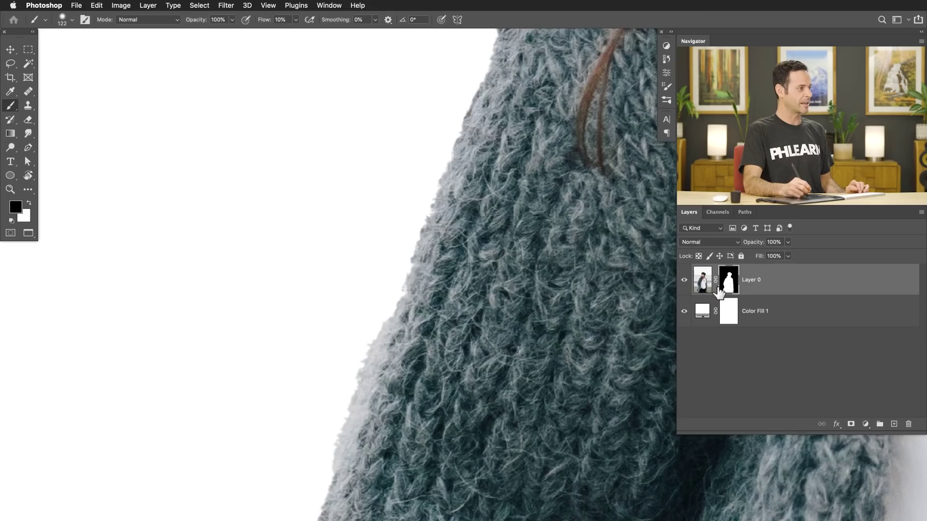
- Duplicate Layer 0, delete the copy's mask without applying it, and hide the original Layer 0
key(super+0)
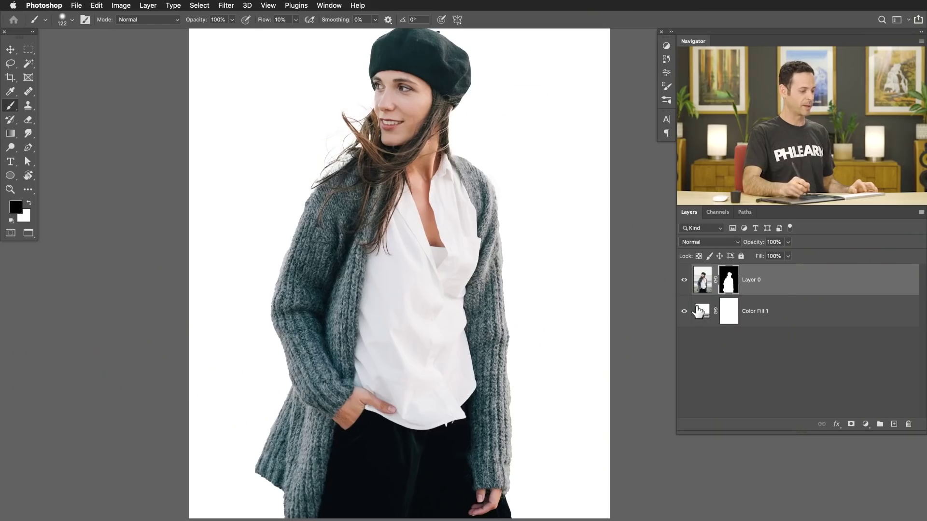
key(super+j)
drag(730, 285, 909, 424)
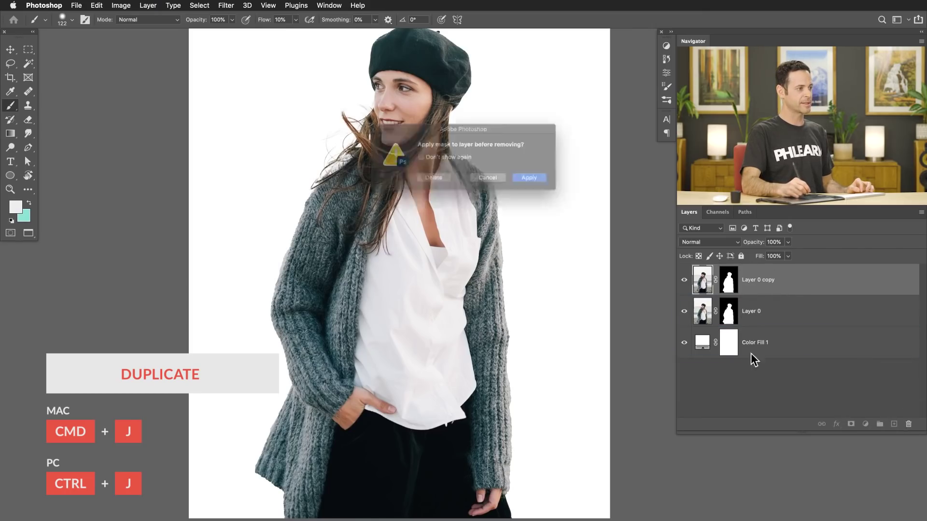
click(428, 180)
click(684, 311)
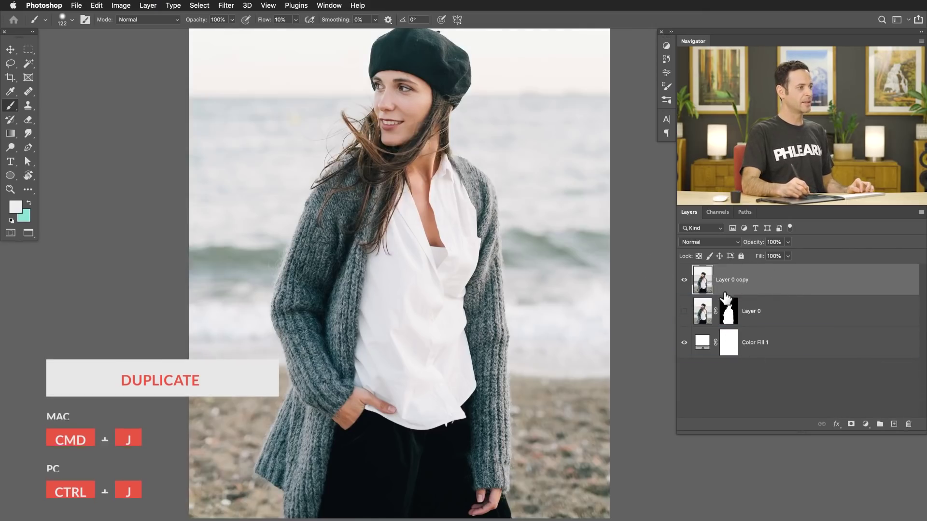
- Draw a closed Pen tool path around the sweater's lower flap, from the image's bottom edge up to the sleeve cuff
key(p)
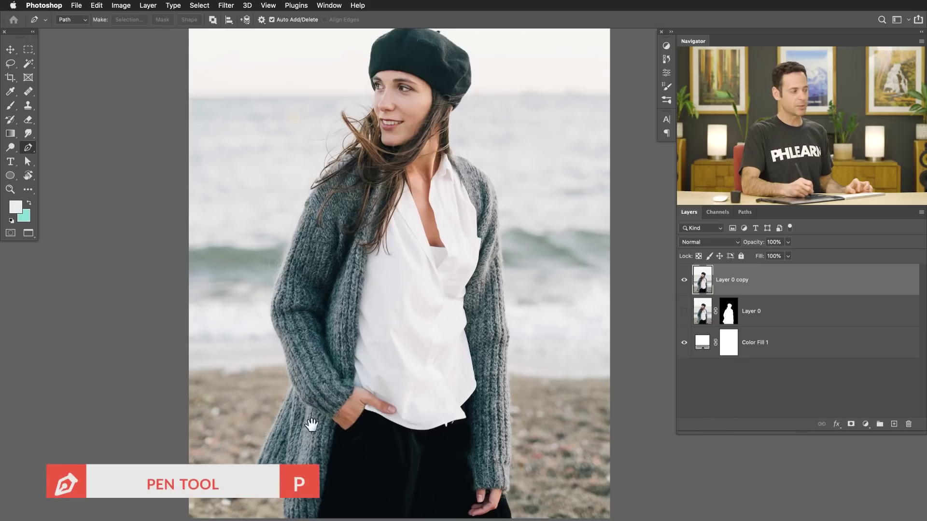
drag(312, 423, 333, 307)
super+drag(302, 380, 344, 361)
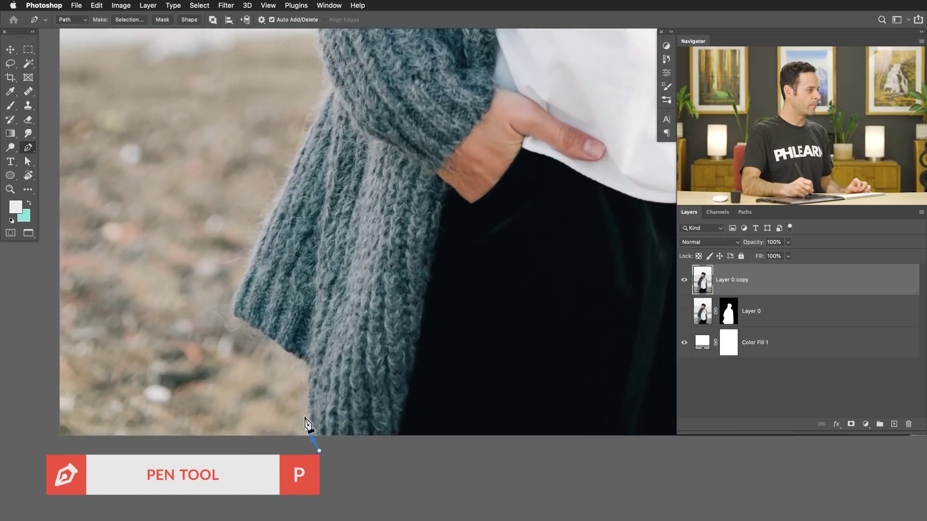
drag(302, 358, 263, 332)
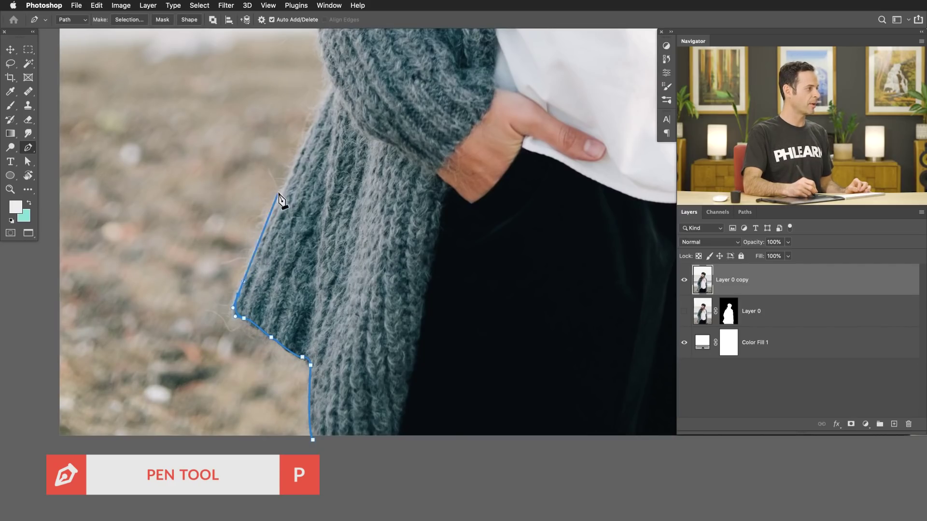
drag(282, 189, 290, 173)
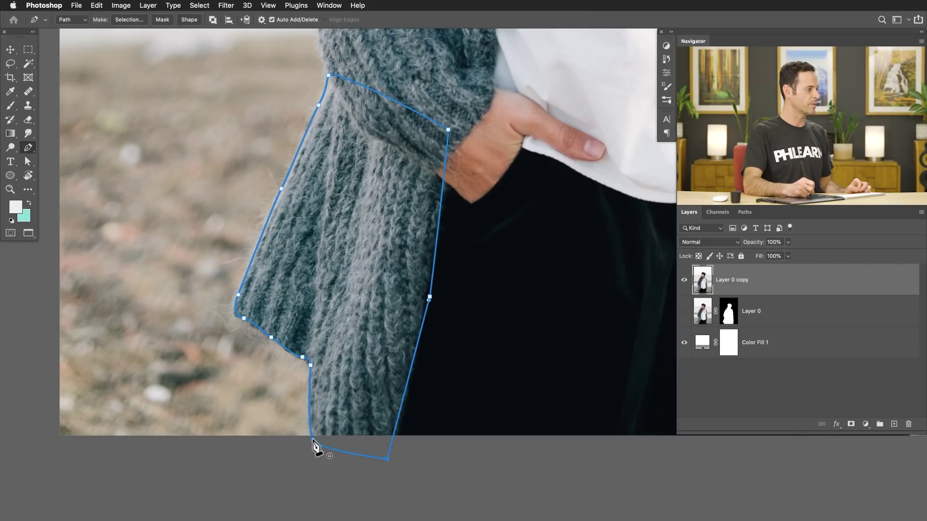
- Convert the sweater path to a selection and use it as a layer mask on Layer 0 copy
right_click(326, 227)
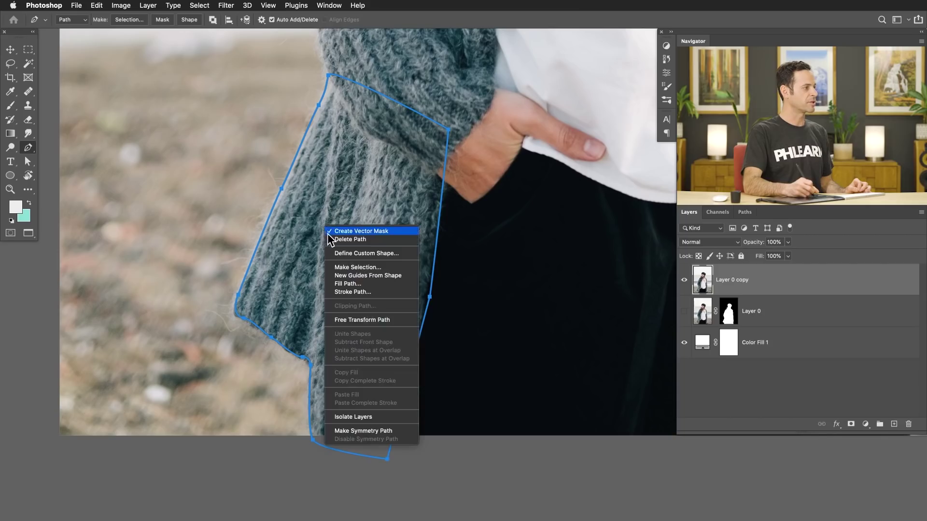
click(372, 268)
click(535, 261)
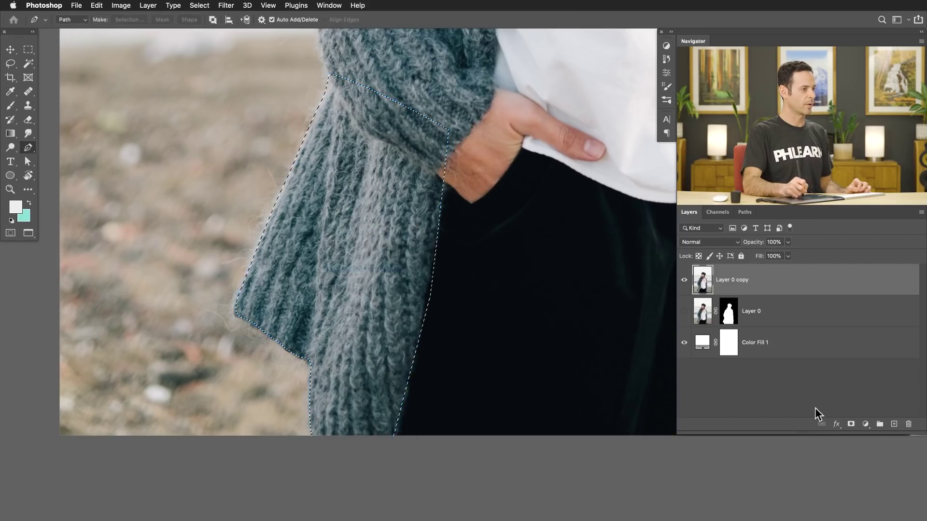
click(848, 425)
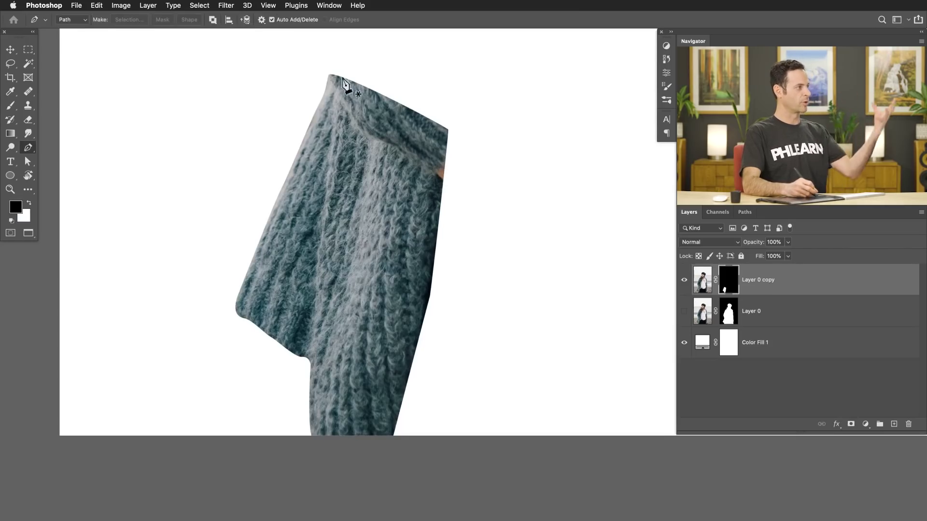
drag(248, 292, 288, 263)
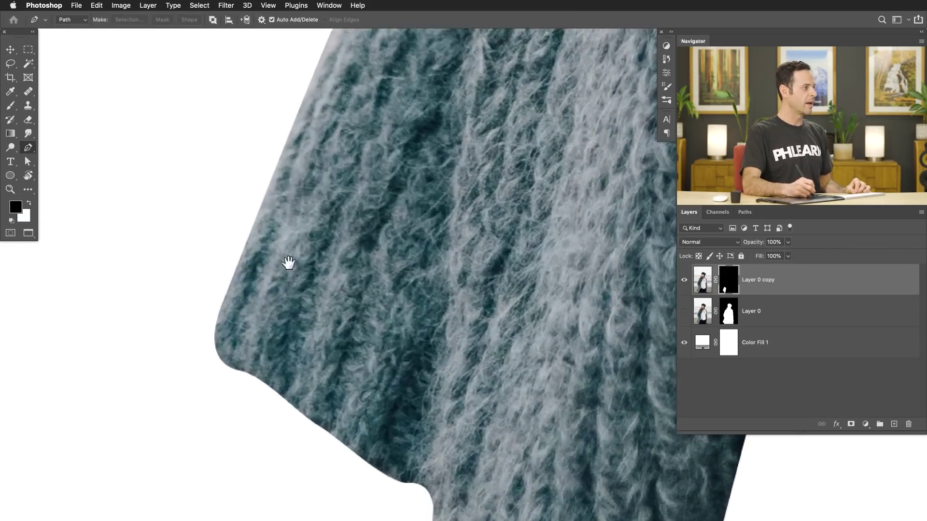
- Examine the smooth Pen-cut sweater edge on Layer 0 copy from the cuff down to the lower flap
drag(314, 207, 321, 195)
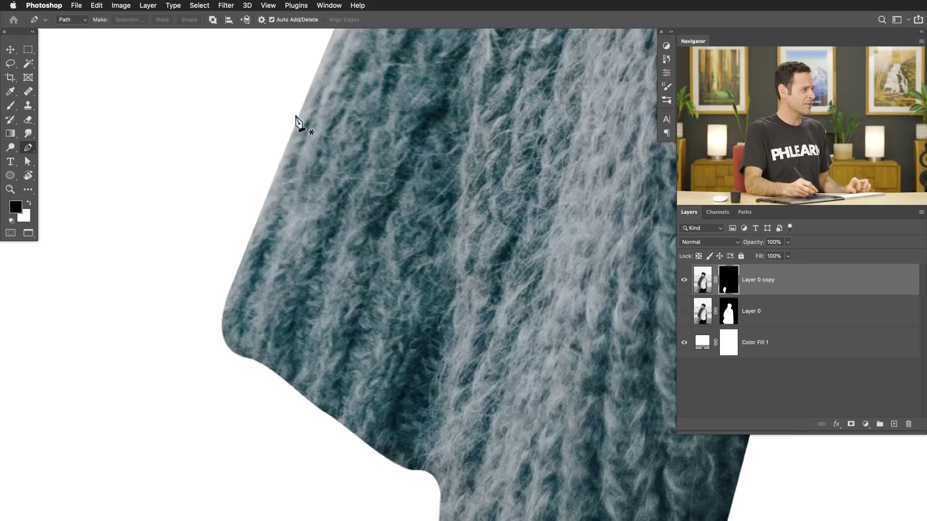
drag(308, 389, 298, 240)
drag(422, 399, 408, 289)
drag(317, 184, 352, 438)
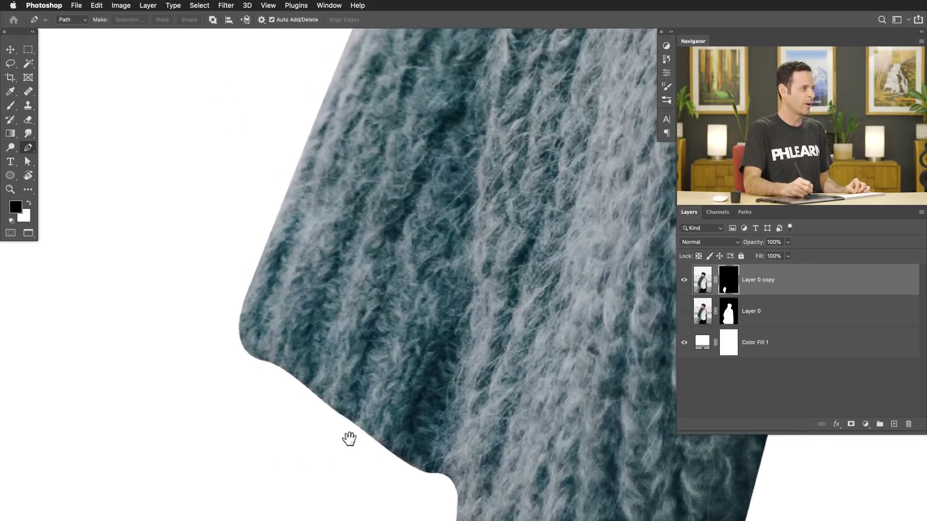
drag(355, 223, 331, 310)
drag(400, 287, 652, 288)
- Hide Layer 0 copy, show Layer 0 instead, and inspect its masked sweater edge for comparison
click(681, 281)
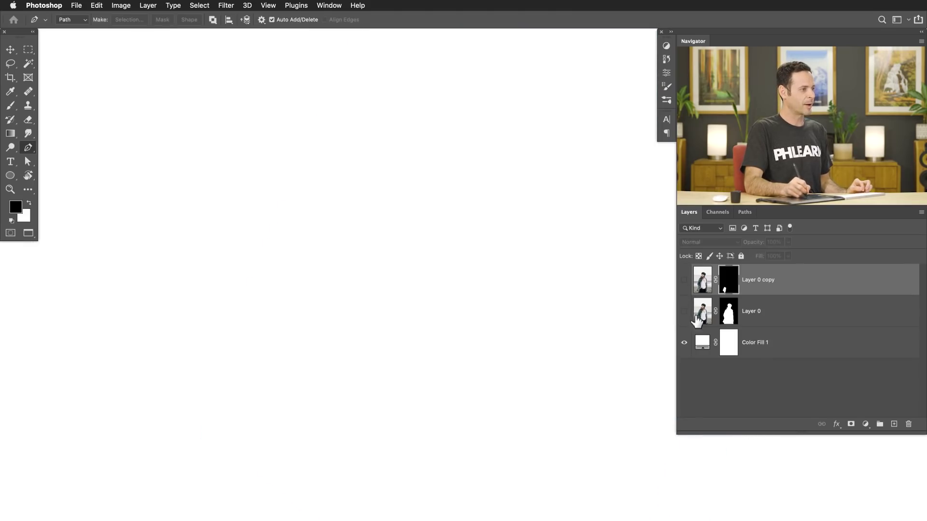
click(686, 313)
shift+click(728, 313)
shift+click(727, 313)
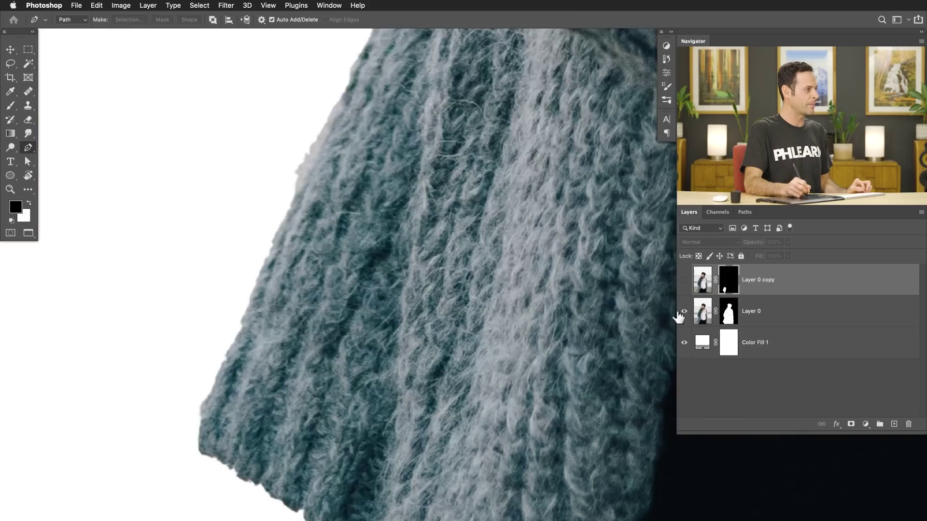
drag(330, 331, 316, 368)
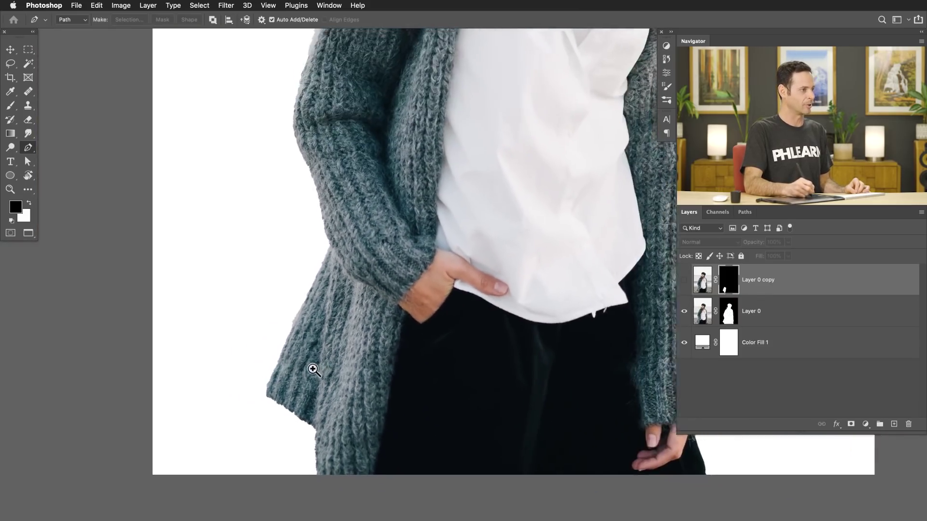
drag(355, 353, 323, 380)
drag(419, 344, 389, 338)
drag(427, 287, 362, 372)
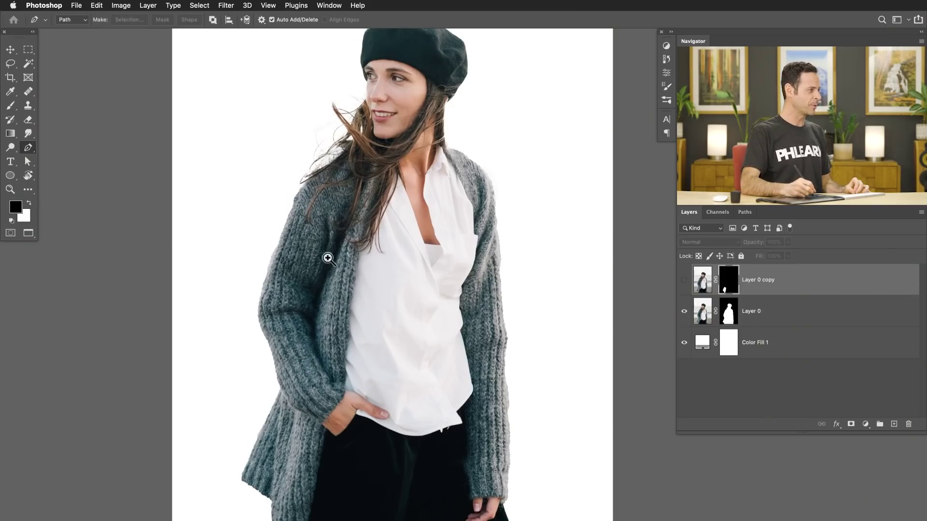
- Disable Layer 0's mask to expose the loose fibres along the sleeve, and delete Layer 0 copy
drag(282, 254, 408, 250)
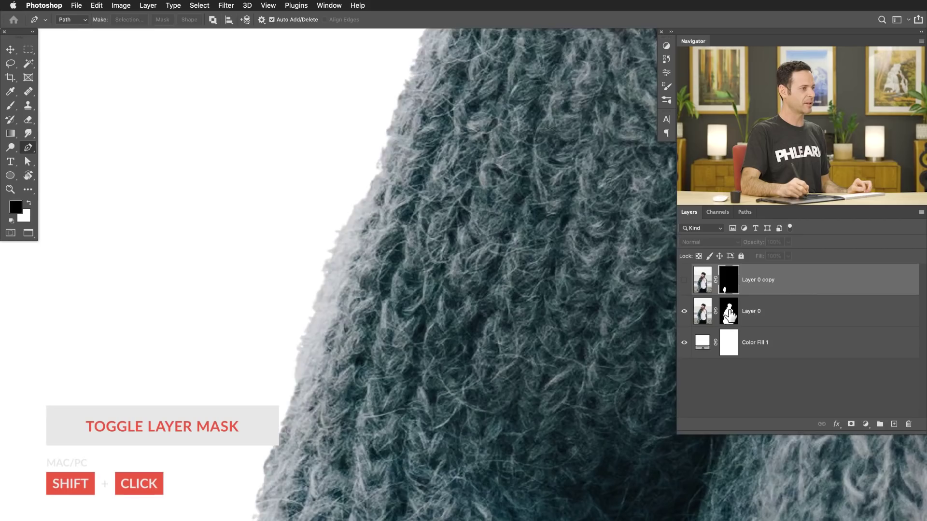
shift+click(729, 311)
drag(781, 284, 910, 424)
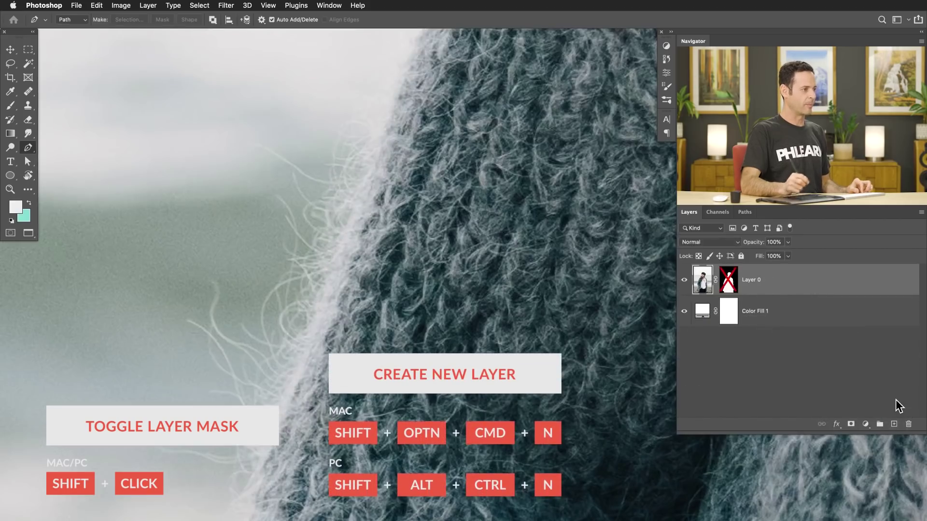
- On a new layer, paint crossing black hair strands beside the sleeve edge with a 2 px brush at 100% flow
key(shift+alt+super+n)
mouse_move(355, 201)
mouse_down()
mouse_move(251, 198)
mouse_move(247, 184)
mouse_up()
key(d)
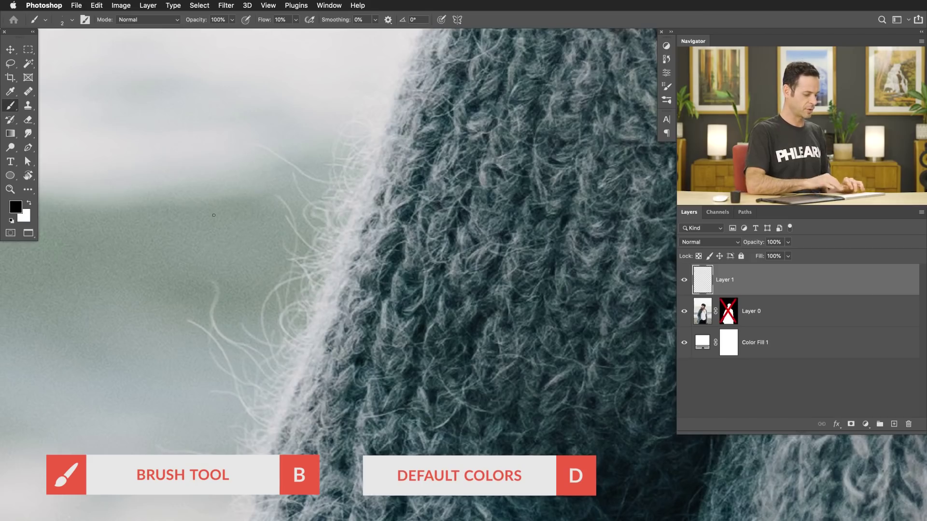
key(shift+0)
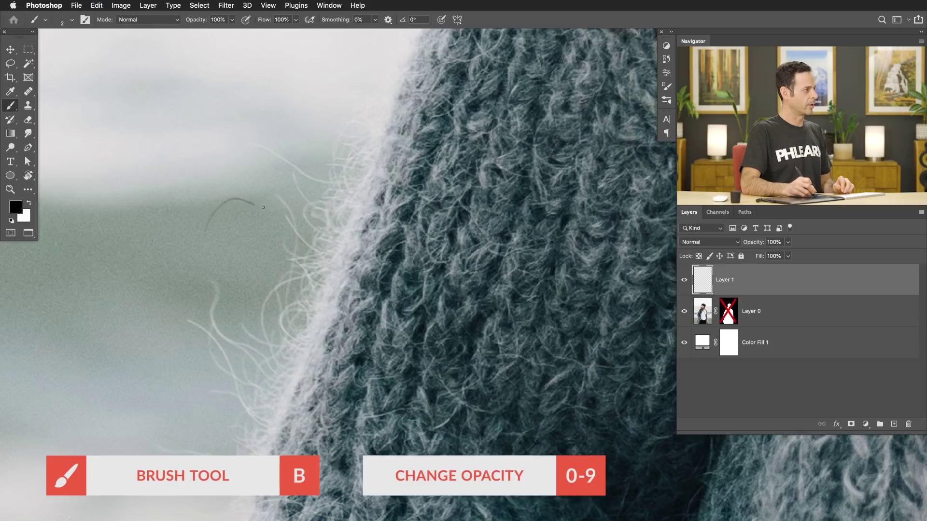
drag(205, 231, 332, 155)
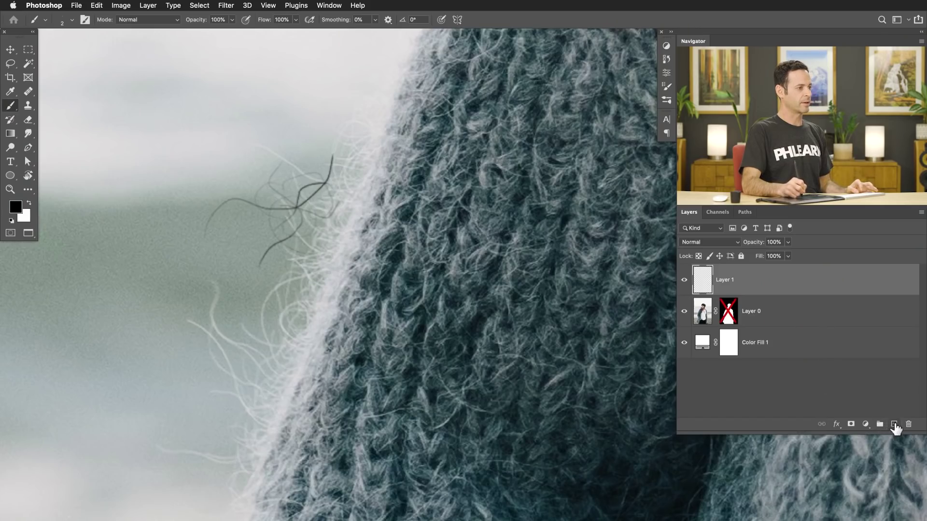
- Back the painted strands with a white-filled rectangle on a new layer directly below Layer 1
super+click(894, 425)
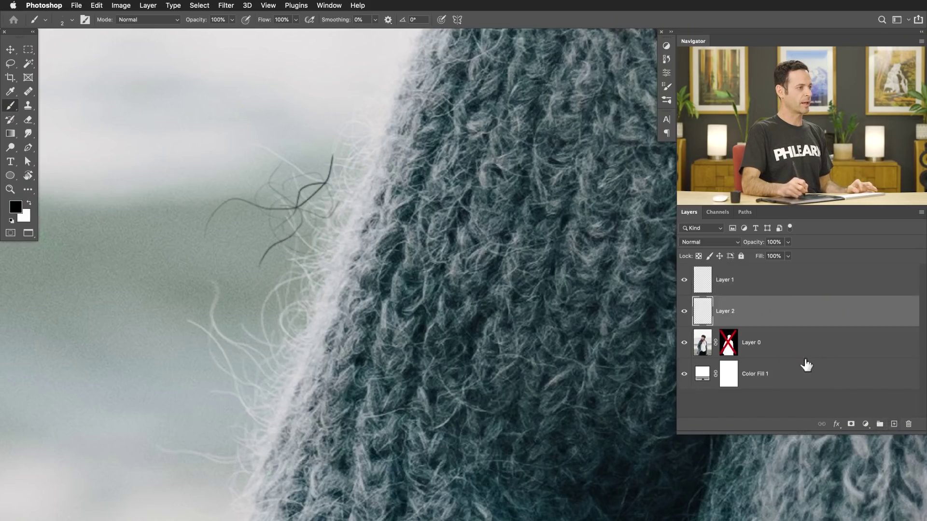
key(m)
mouse_move(181, 136)
mouse_down()
mouse_move(341, 232)
mouse_move(386, 286)
mouse_move(385, 302)
mouse_move(411, 285)
mouse_move(419, 299)
mouse_move(408, 303)
mouse_up()
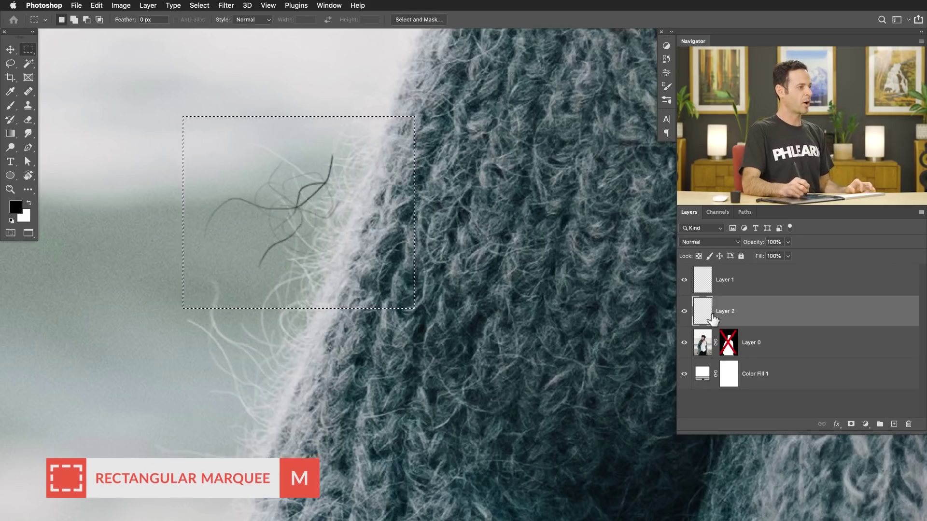
click(685, 281)
click(685, 281)
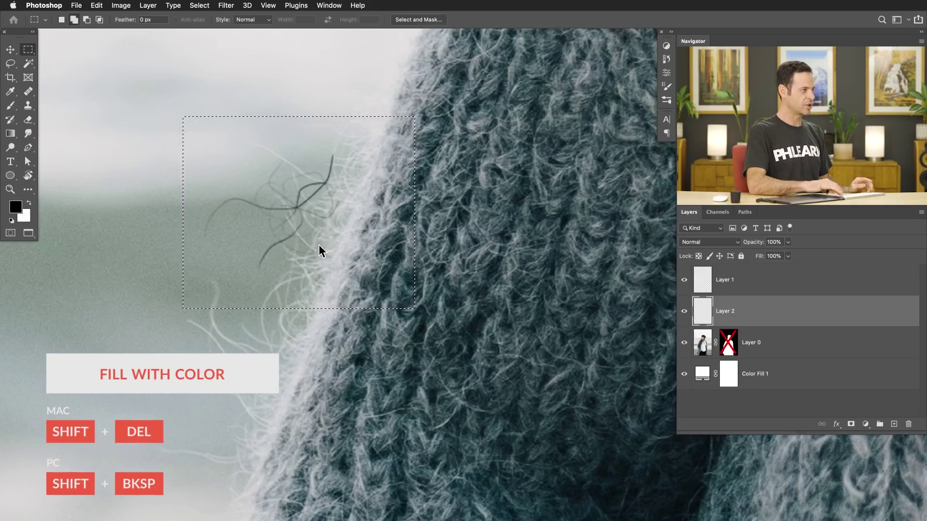
key(shift+BackSpace)
click(425, 198)
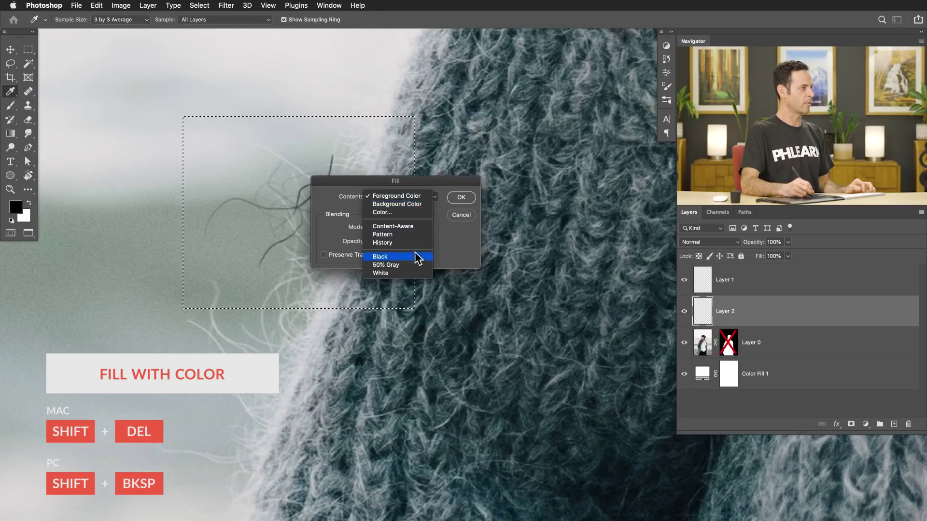
click(415, 272)
click(458, 198)
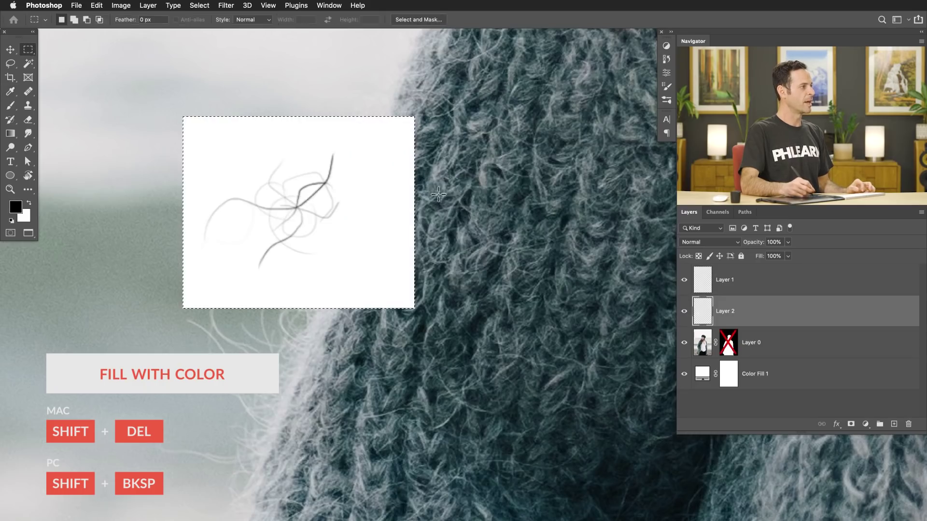
- Nudge the white rectangle so it frames the strands, and load its outline as a selection
key(super+d)
key(v)
drag(357, 243, 341, 252)
super+click(702, 315)
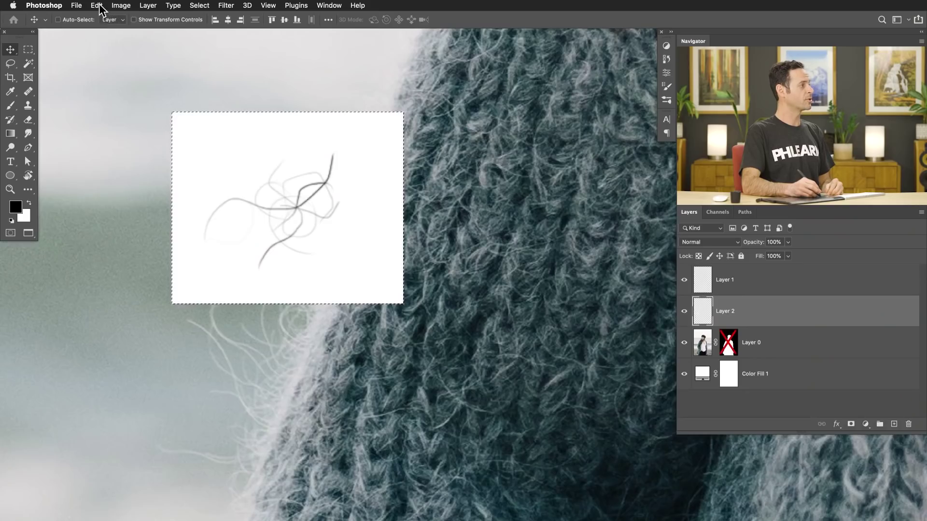
- Define the selected strands as a brush preset named "Sweater Hairball"
click(98, 5)
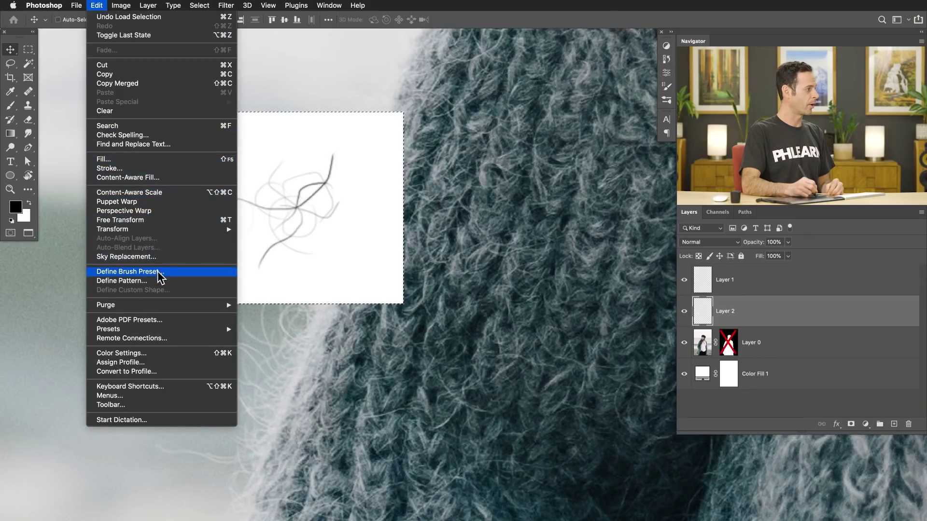
click(161, 279)
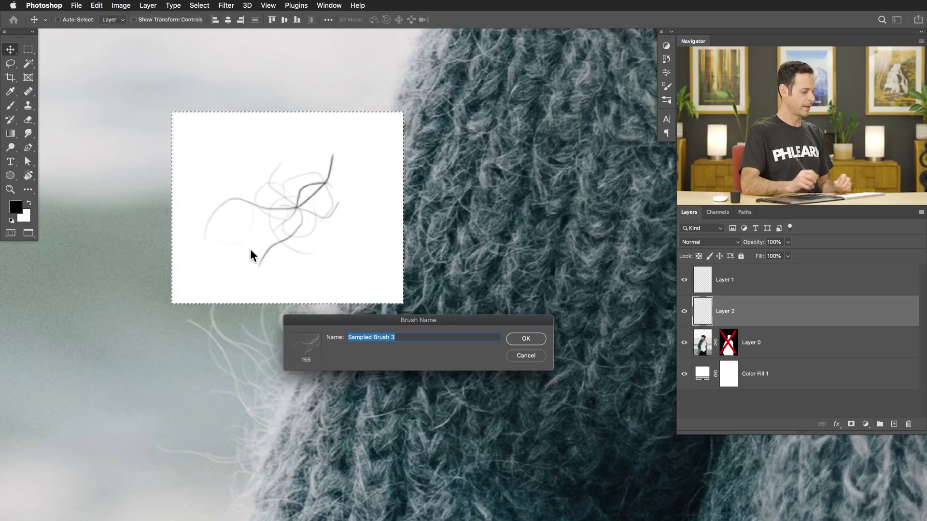
text(Swea)
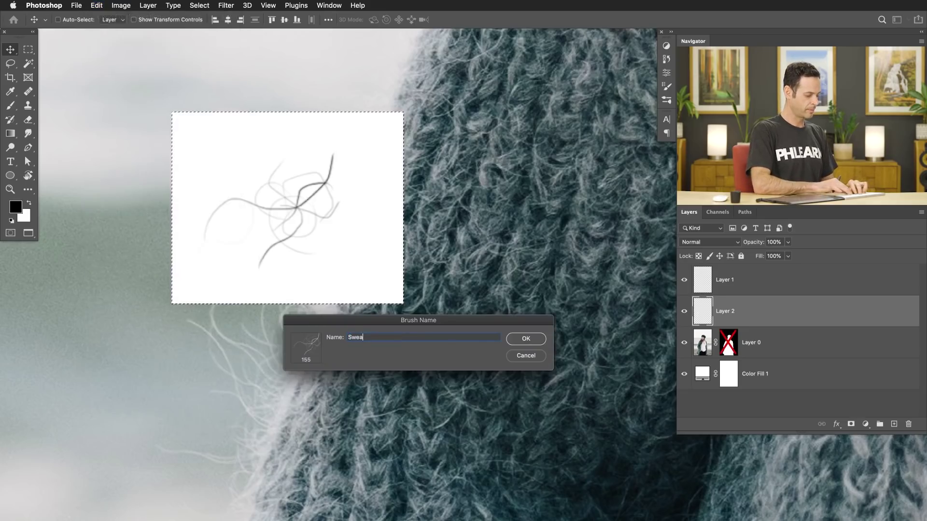
text(ter Hairba)
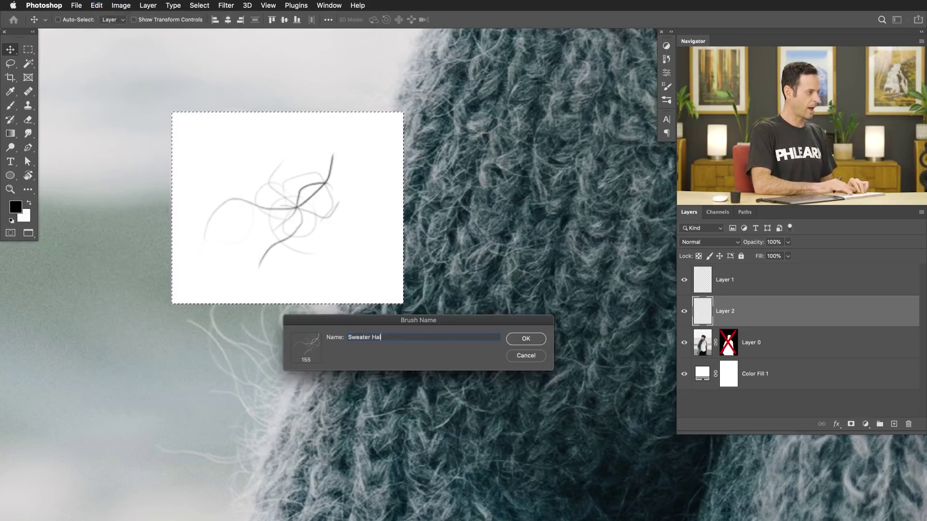
text(ll)
key(Return)
- Try the new hair brush at 155 px with black strokes inside the selected white rectangle
key(b)
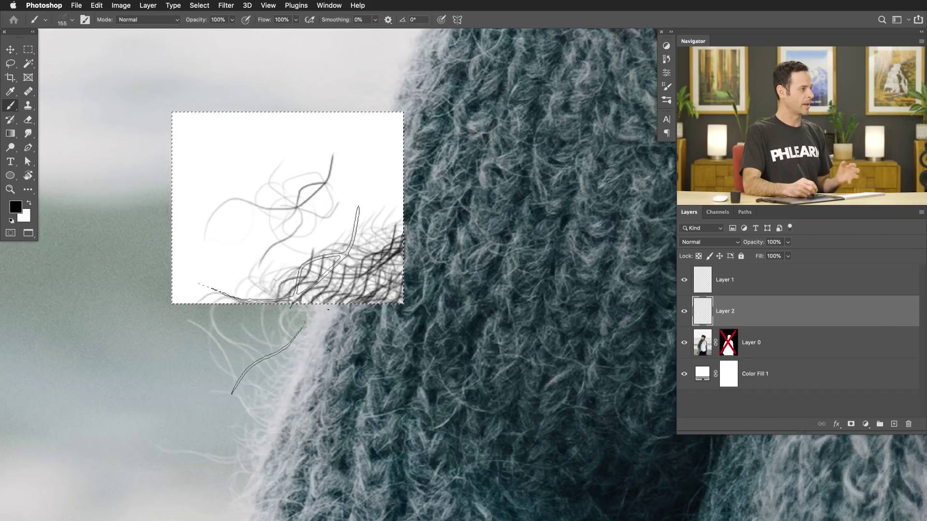
drag(193, 290, 270, 261)
drag(183, 232, 333, 154)
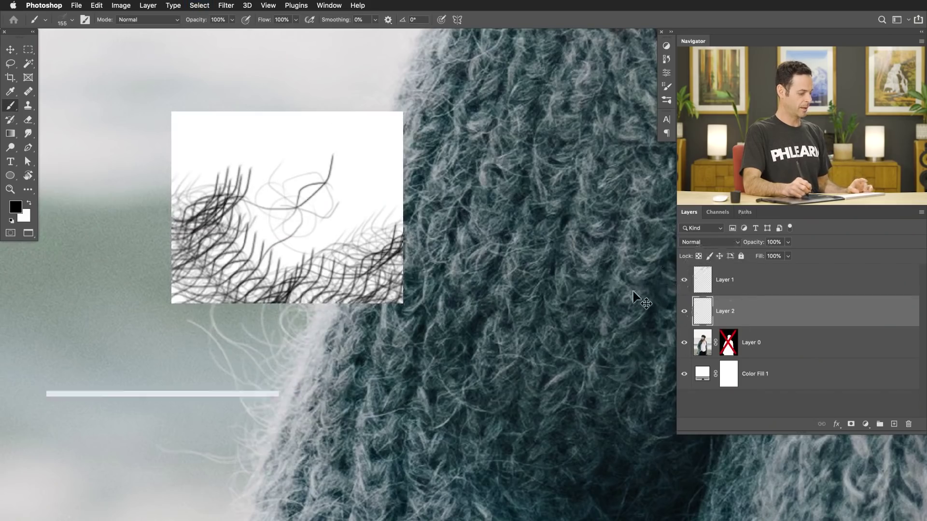
- Deselect, hide Layer 1 and Layer 2, and add a new empty layer above Layer 2
click(684, 280)
click(684, 311)
key(alt+shift+super+n)
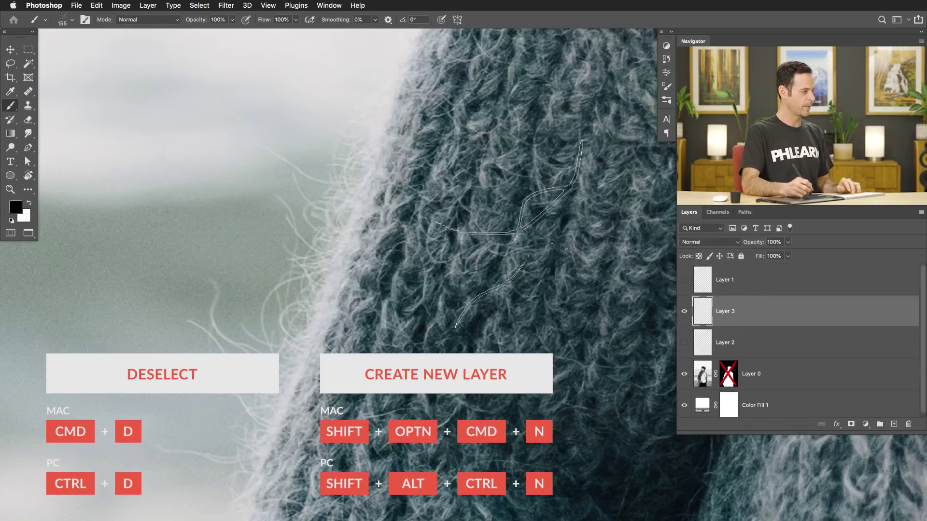
- Test the hair brush at 67 px with looping strokes over the background, and undo them
mouse_move(186, 254)
mouse_down()
mouse_move(242, 217)
mouse_move(135, 294)
mouse_move(227, 116)
mouse_move(128, 253)
mouse_up()
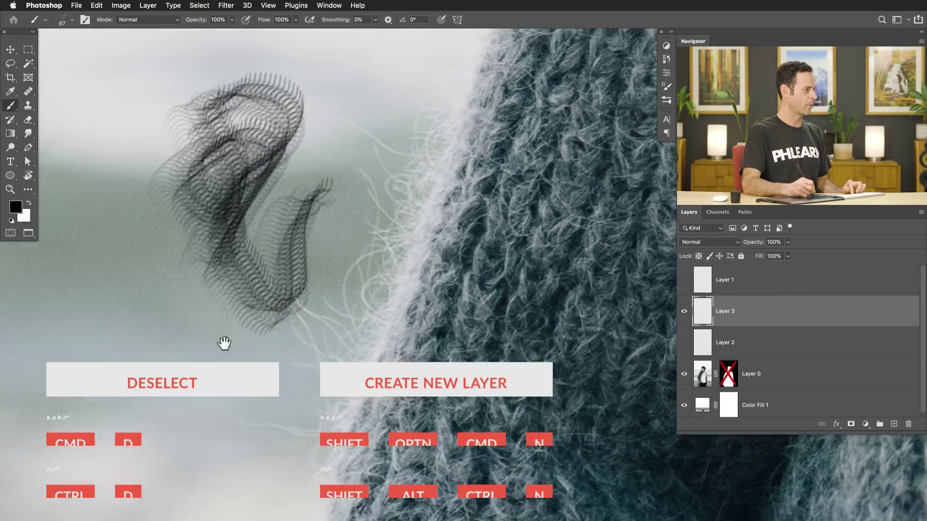
mouse_move(222, 344)
mouse_down()
mouse_move(126, 347)
mouse_move(148, 322)
mouse_up()
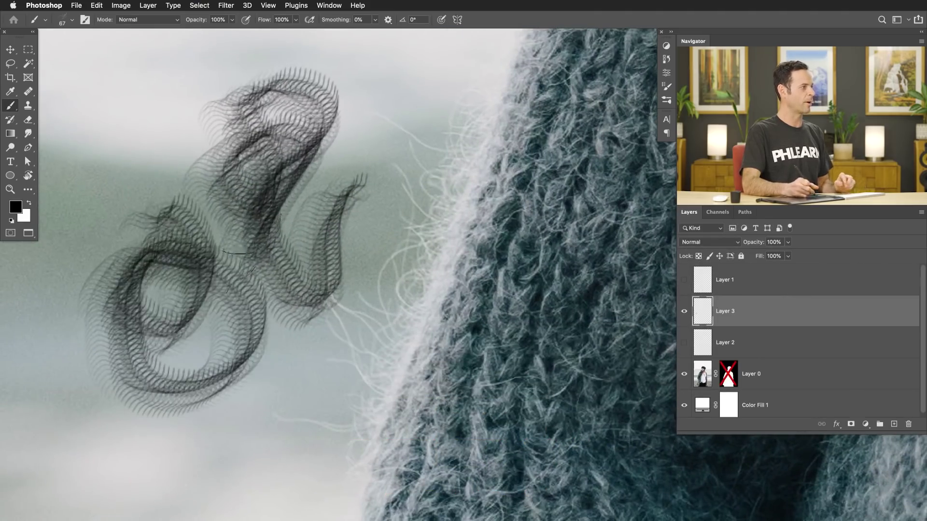
key(super+z)
key(super+z)
key(super+z)
key(super+z)
key(super+z)
- Enable Shape Dynamics for the brush with 95% size, 100% angle and 36% roundness jitter, trying a stroke on Layer 3
click(329, 6)
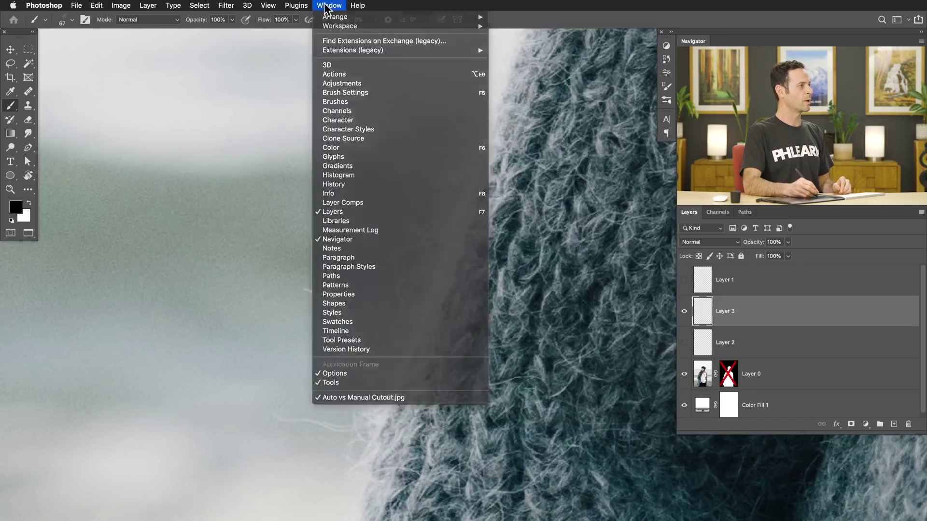
click(351, 92)
click(491, 88)
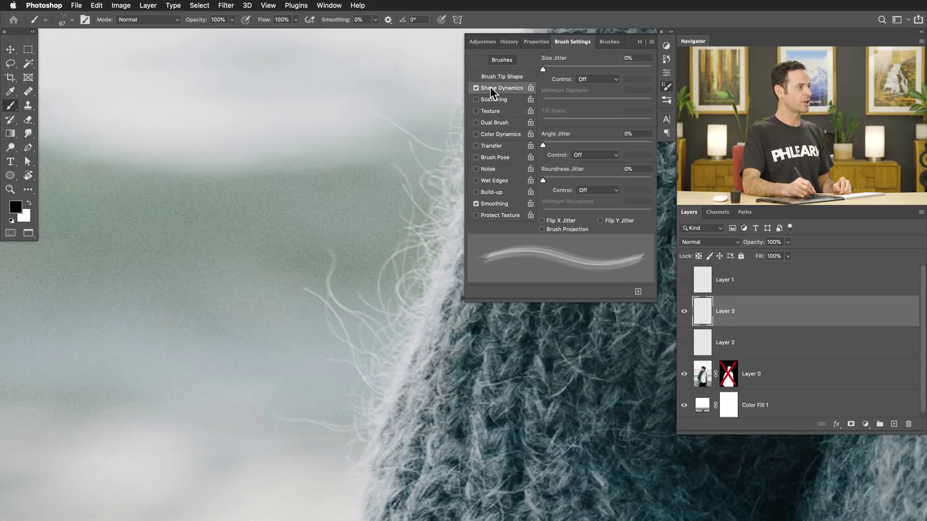
drag(547, 67, 599, 66)
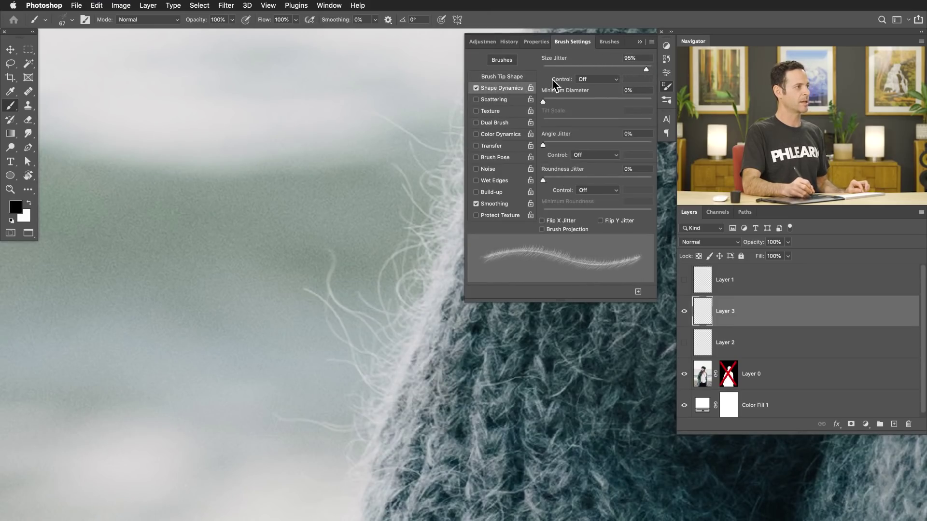
drag(584, 143, 633, 144)
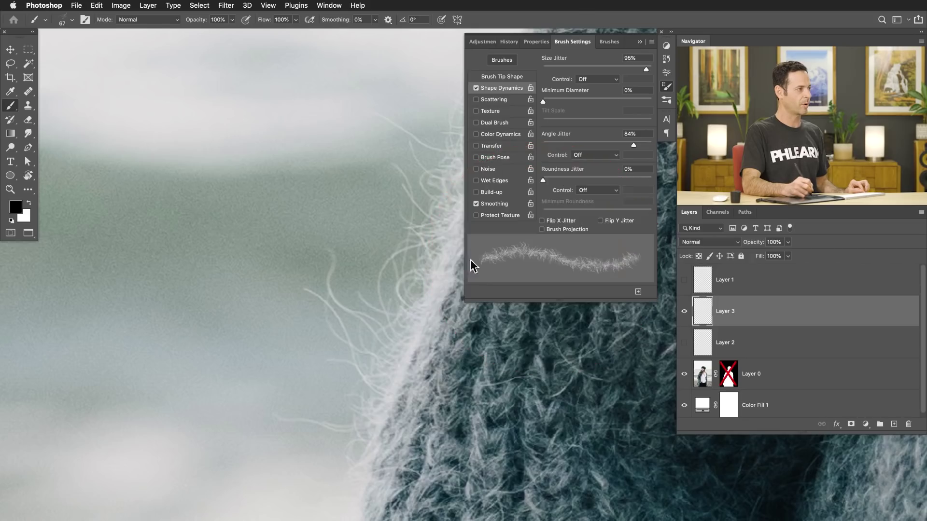
mouse_move(261, 169)
mouse_down()
mouse_move(230, 230)
mouse_move(233, 297)
mouse_move(219, 345)
mouse_move(182, 339)
mouse_move(190, 190)
mouse_move(182, 183)
mouse_move(191, 339)
mouse_move(169, 208)
mouse_up()
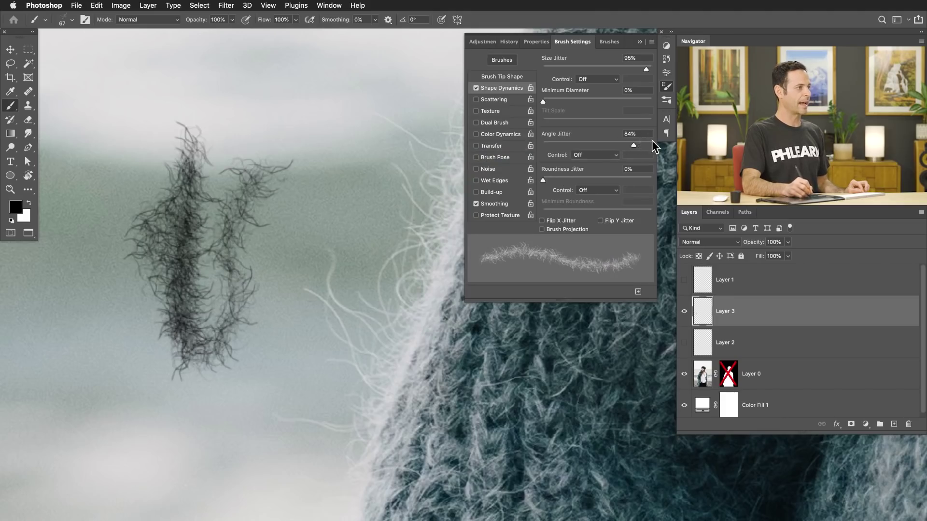
drag(552, 179, 581, 178)
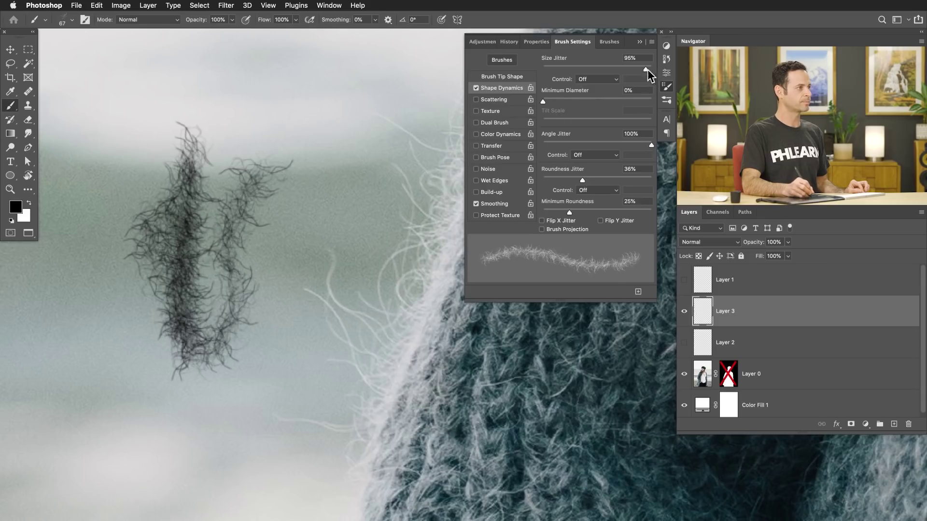
- Enable Scattering at 53% on both axes and paint a vertical test stroke beside the sleeve
click(501, 100)
drag(542, 69, 552, 69)
mouse_move(344, 176)
mouse_down()
mouse_move(350, 232)
mouse_move(331, 338)
mouse_move(350, 162)
mouse_move(325, 433)
mouse_move(338, 270)
mouse_up()
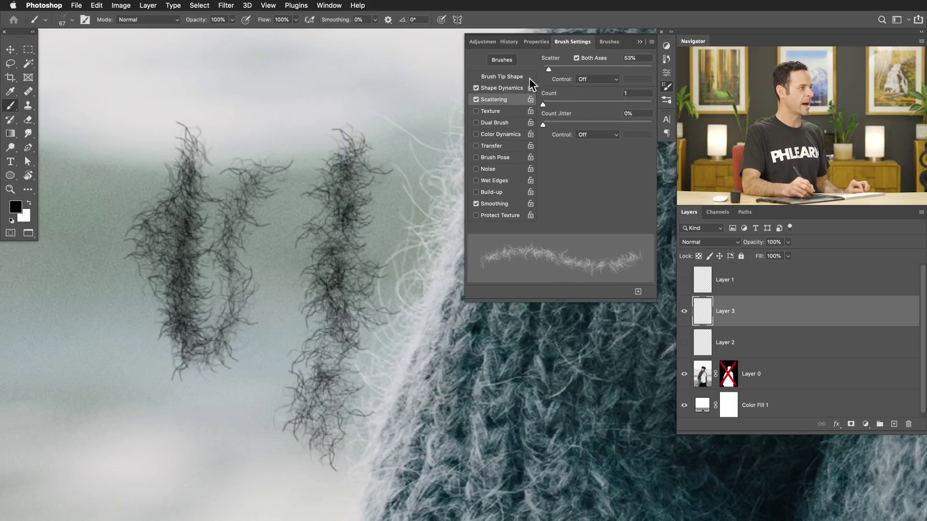
- Enable Transfer with 29% opacity jitter and flow control off, and paint a test stroke
click(500, 147)
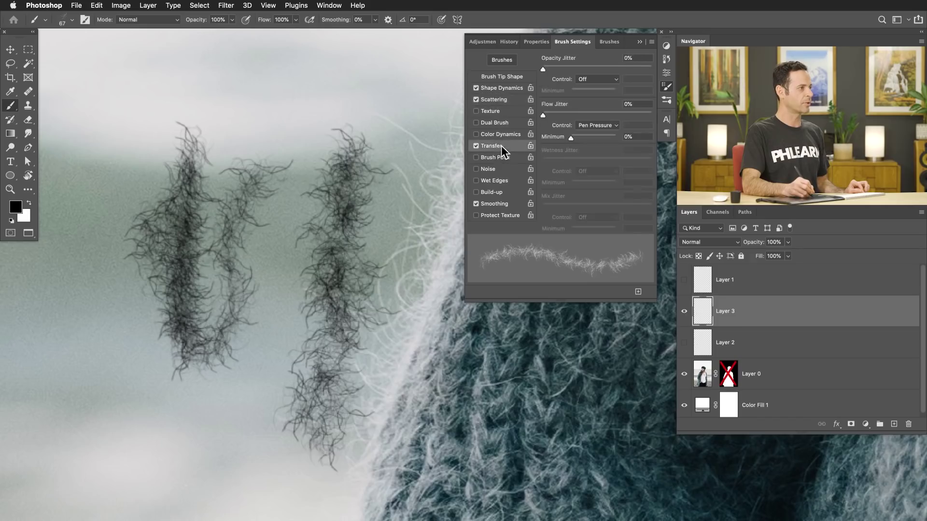
click(599, 109)
drag(551, 67, 568, 66)
mouse_move(297, 112)
mouse_down()
mouse_move(243, 432)
mouse_move(285, 352)
mouse_move(292, 271)
mouse_move(213, 402)
mouse_move(152, 449)
mouse_move(113, 305)
mouse_move(121, 274)
mouse_move(120, 433)
mouse_move(116, 263)
mouse_move(109, 318)
mouse_move(163, 88)
mouse_move(117, 256)
mouse_move(211, 84)
mouse_move(222, 118)
mouse_move(237, 124)
mouse_move(356, 74)
mouse_move(300, 127)
mouse_move(360, 118)
mouse_move(409, 67)
mouse_move(377, 204)
mouse_move(400, 147)
mouse_move(405, 207)
mouse_move(360, 304)
mouse_up()
- Paint more scattered hair strokes over the background and along the dark outer sleeve edge, varying the brush between 60 and 80 px
key(bracketright)
key(bracketright)
mouse_move(270, 403)
mouse_down()
mouse_move(273, 427)
mouse_move(285, 419)
mouse_up()
mouse_move(274, 435)
mouse_down()
mouse_move(275, 347)
mouse_move(298, 205)
mouse_up()
mouse_move(375, 392)
mouse_down()
mouse_move(403, 437)
mouse_move(396, 464)
mouse_move(333, 420)
mouse_up()
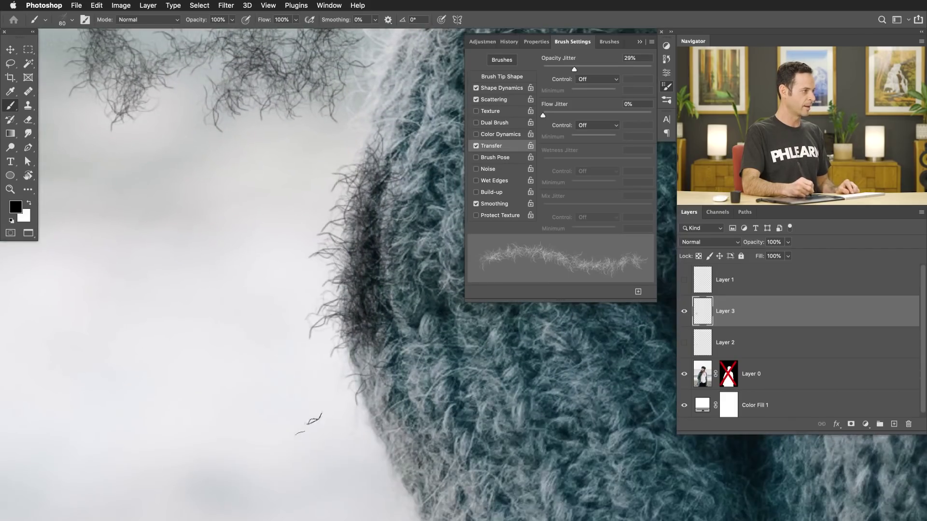
drag(309, 425, 284, 274)
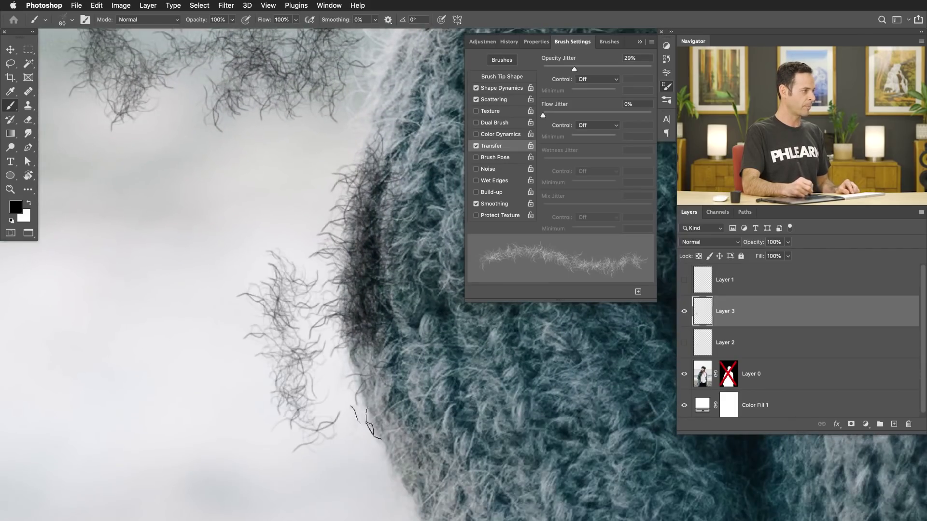
drag(222, 415, 189, 164)
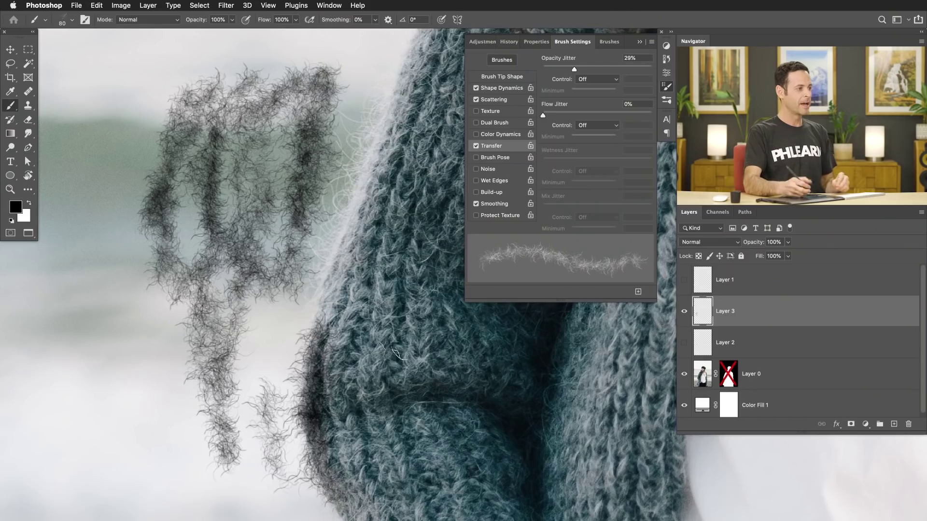
- Group Layer 1, Layer 3 and Layer 2 together and hide the group
shift+click(741, 288)
shift+click(746, 338)
key(super+g)
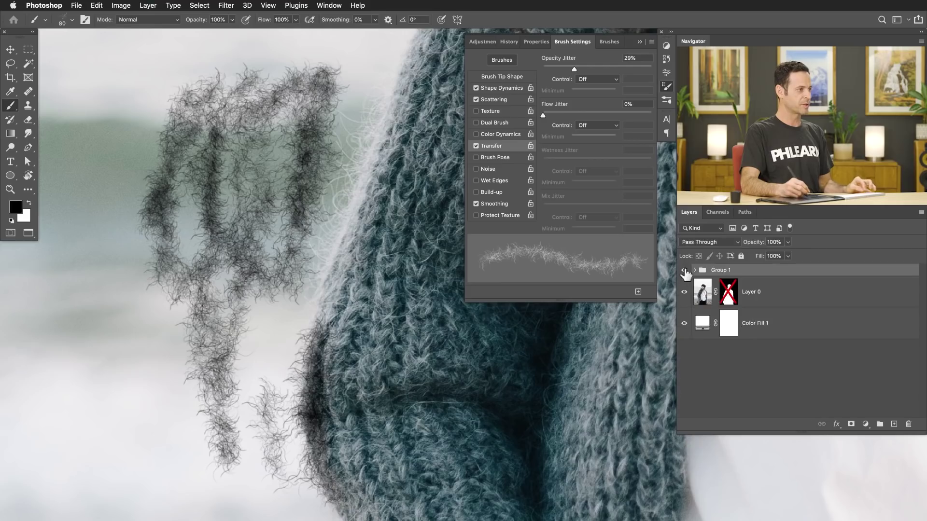
click(685, 272)
- Re-enable the layer mask on Layer 0 and display the mask alone on the canvas
shift+click(729, 298)
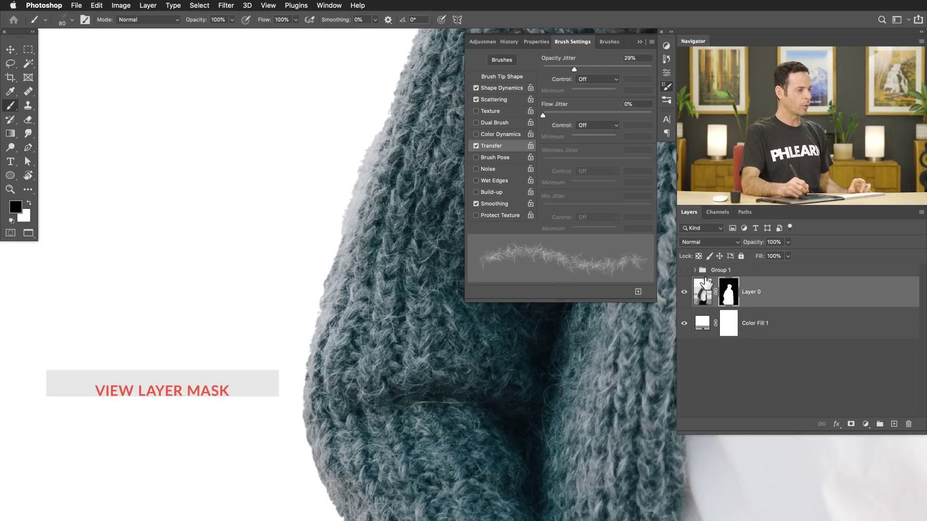
alt+click(729, 296)
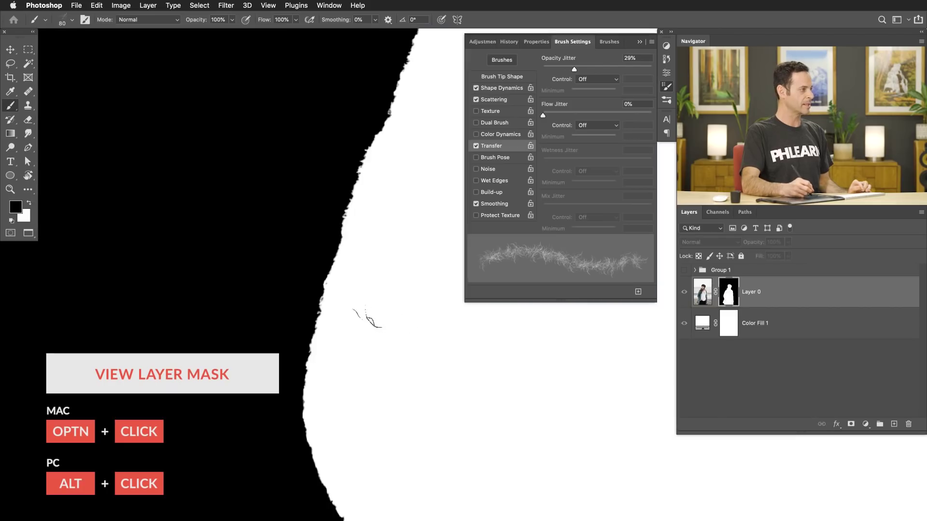
- Paint white hair strokes on the mask along the upper sleeve edge, starting at 80 px and enlarging the brush to 125 px
key(x)
mouse_move(348, 283)
mouse_down()
mouse_move(335, 336)
mouse_move(340, 324)
mouse_up()
mouse_move(350, 273)
mouse_down()
mouse_move(347, 252)
mouse_move(355, 273)
mouse_up()
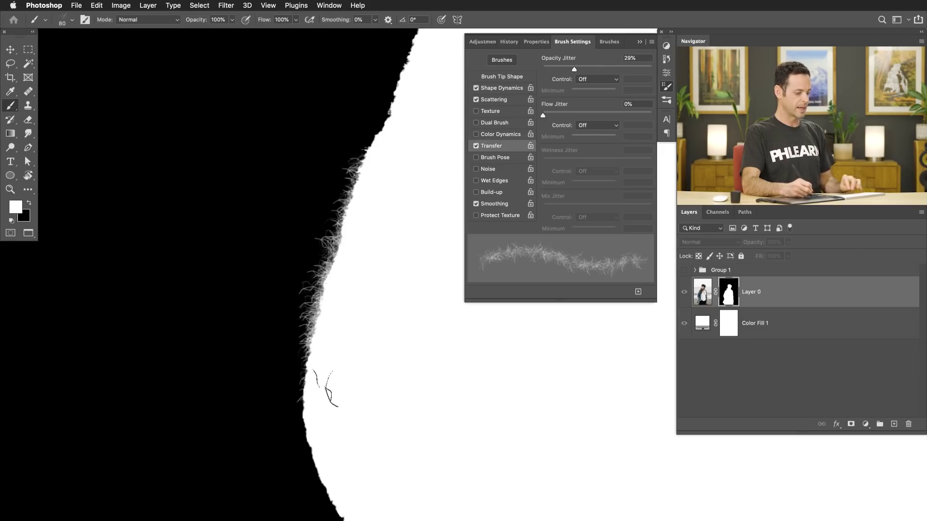
key(bracketright)
key(bracketright)
key(bracketright)
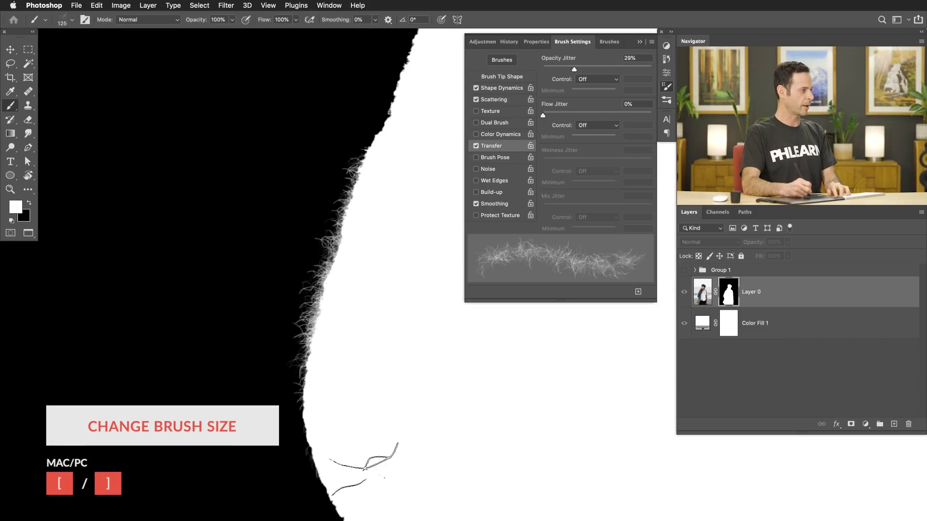
mouse_move(340, 427)
mouse_down()
mouse_move(325, 377)
mouse_move(331, 430)
mouse_move(353, 432)
mouse_up()
- Continue the white hair strokes down the mask's lower sleeve edge to the corner near the cuff, using a 70 px brush
key(bracketleft)
key(bracketleft)
key(bracketleft)
key(bracketleft)
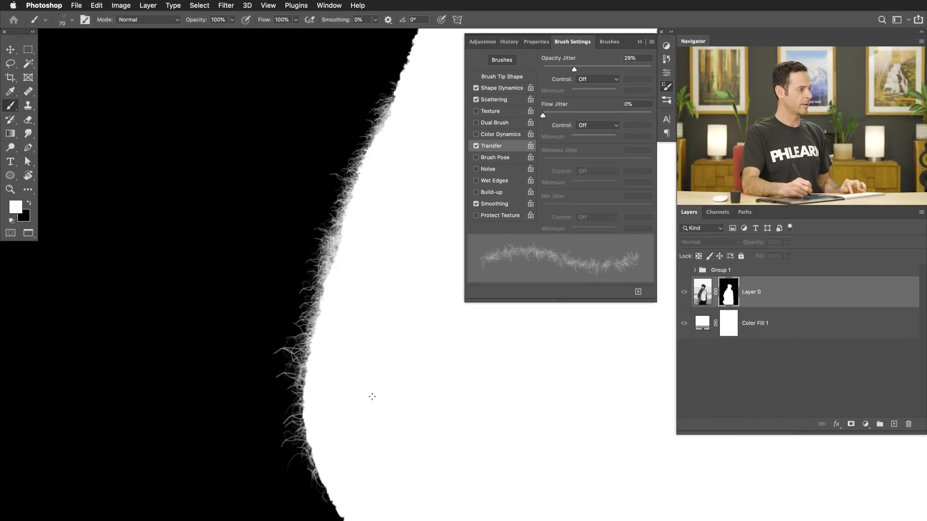
drag(369, 404, 335, 293)
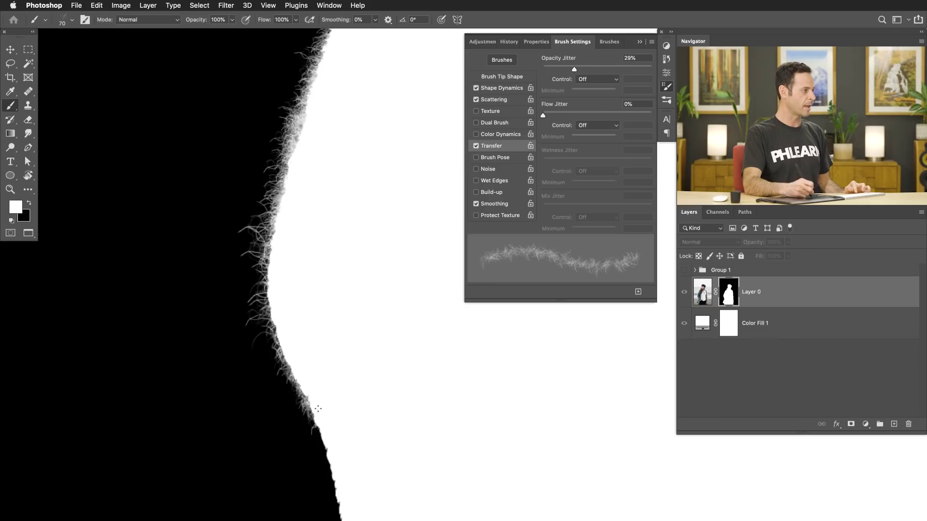
mouse_move(341, 447)
mouse_down()
mouse_move(335, 428)
mouse_move(348, 475)
mouse_up()
drag(358, 412, 331, 268)
mouse_move(319, 328)
mouse_down()
mouse_move(327, 379)
mouse_move(317, 341)
mouse_up()
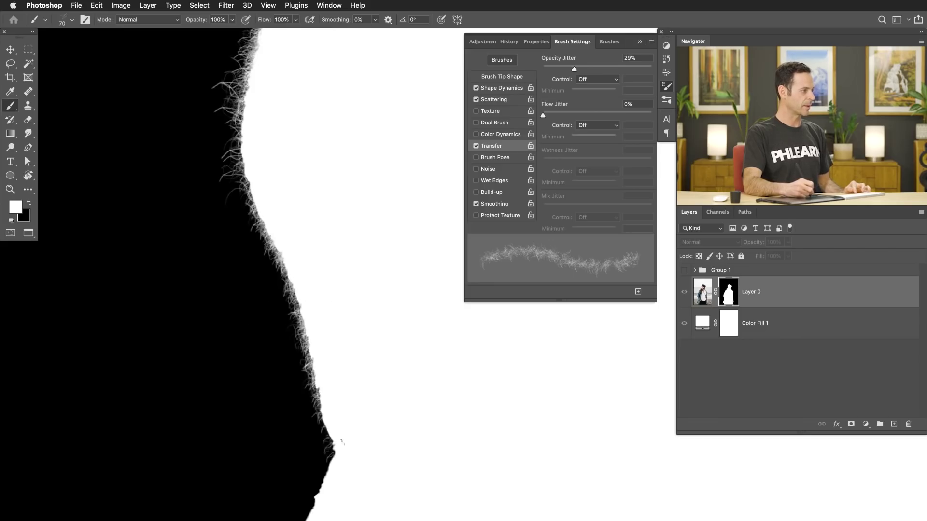
drag(327, 404, 337, 440)
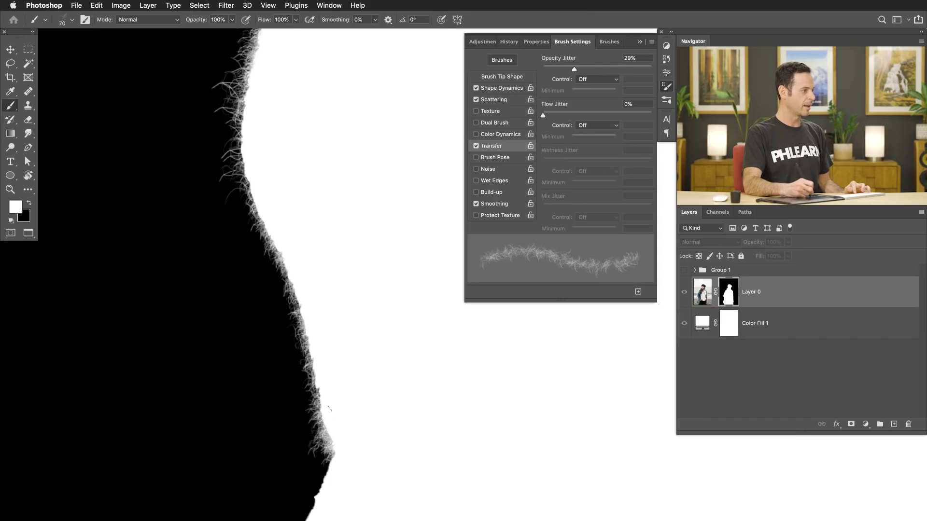
drag(320, 375, 304, 306)
- Paint longer white hairs over the lower sleeve edge with the brush enlarged to 150 px, and return from the mask view to the image
key(bracketright)
key(bracketright)
key(bracketright)
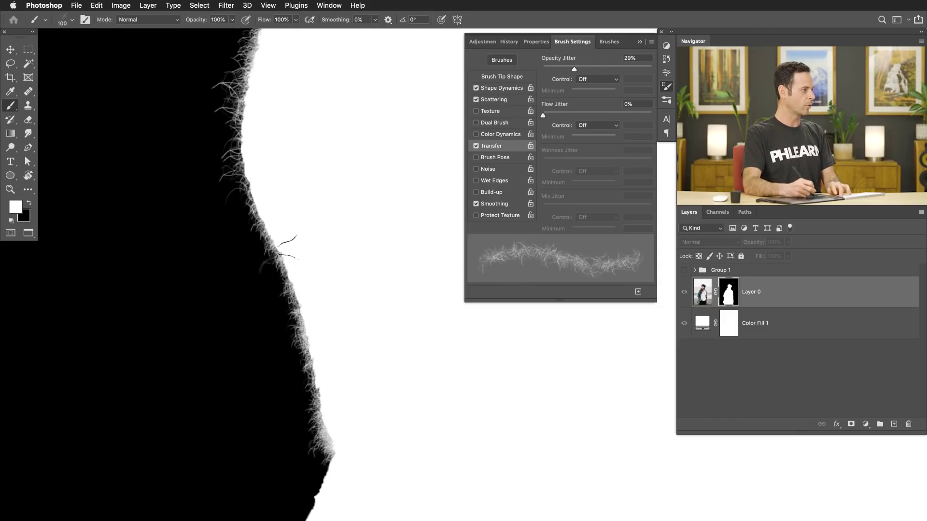
key(bracketright)
key(bracketright)
mouse_move(296, 285)
mouse_down()
mouse_move(266, 220)
mouse_move(308, 303)
mouse_up()
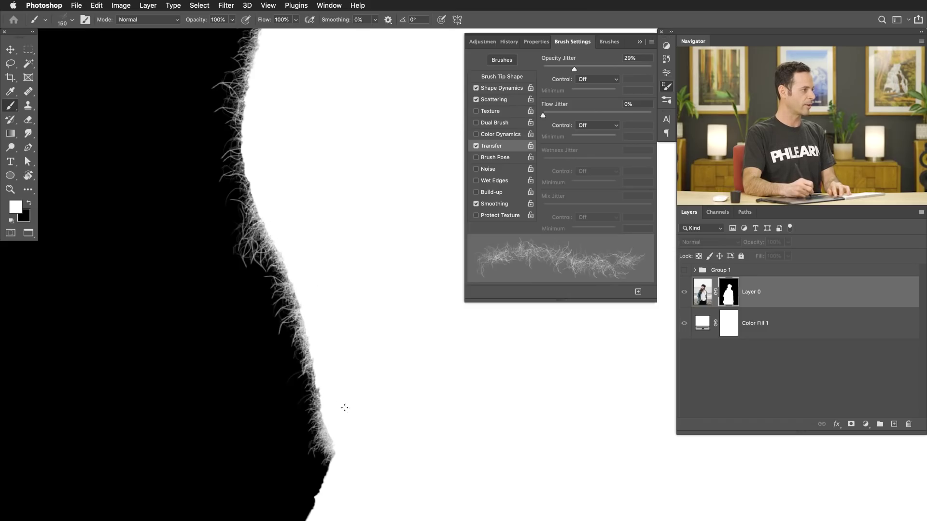
mouse_move(349, 462)
mouse_down()
mouse_move(335, 349)
mouse_move(319, 284)
mouse_move(290, 233)
mouse_up()
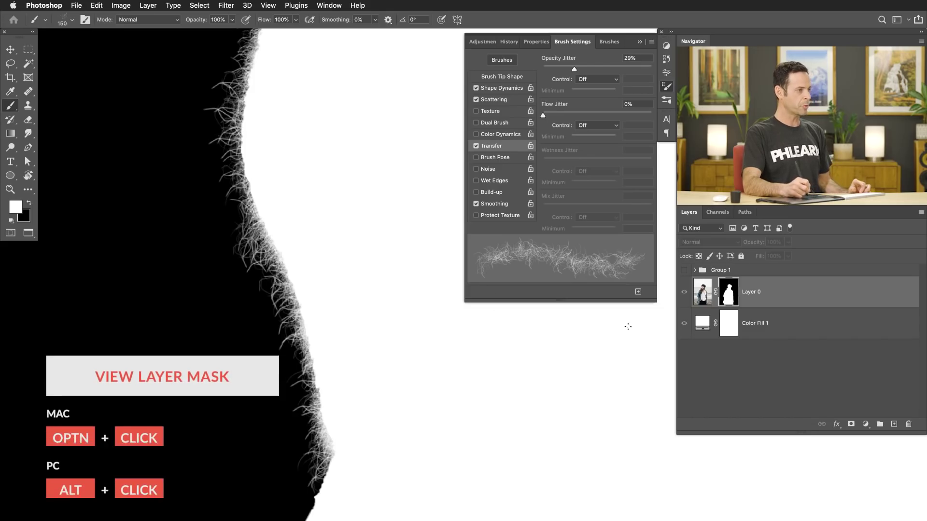
alt+click(729, 295)
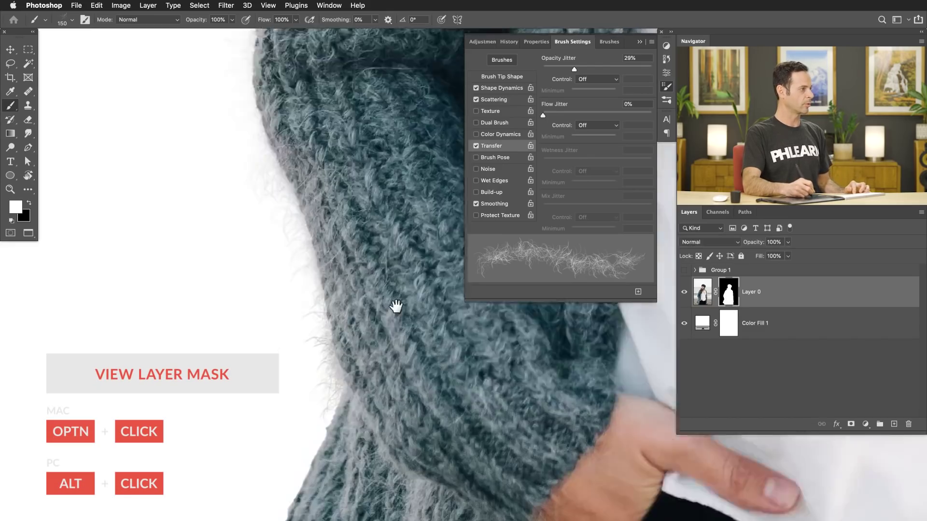
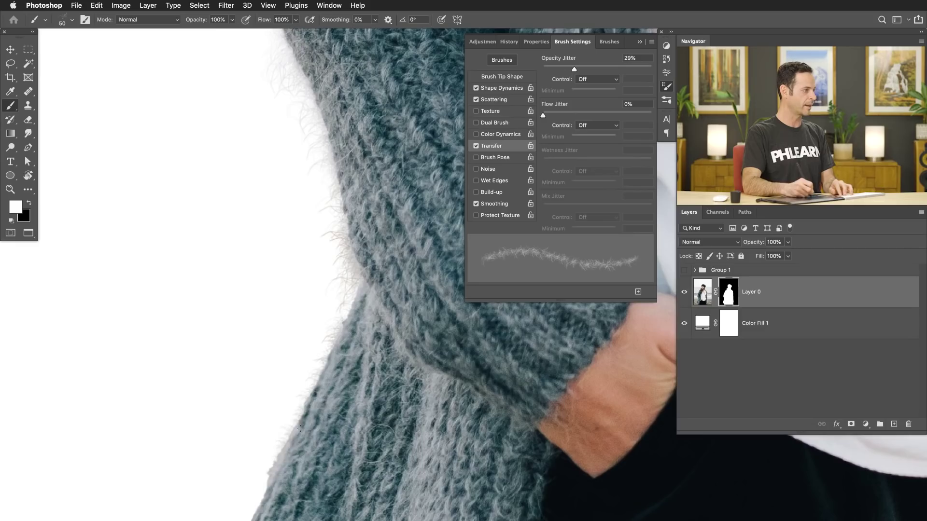
- Display Layer 0's mask alone and paint short white hairs with a 50 px brush down the coat edge below the sleeve
drag(299, 446, 313, 380)
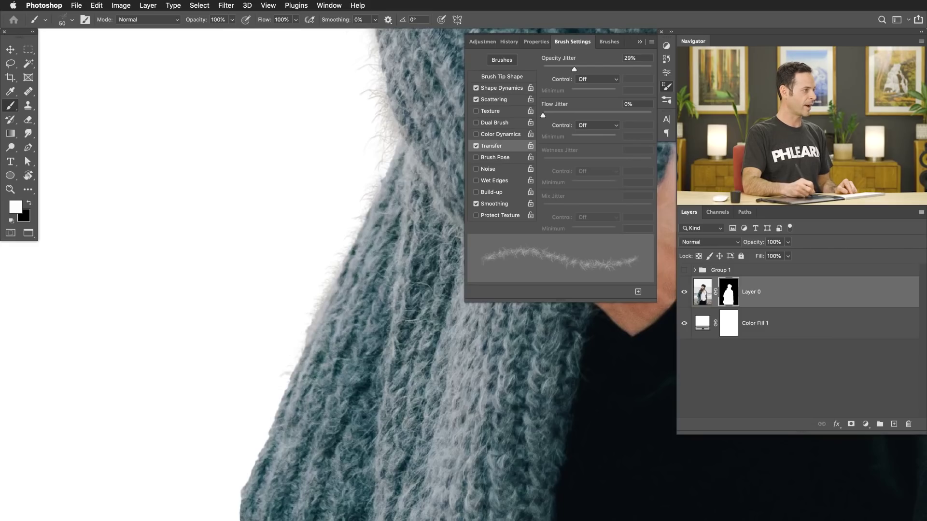
drag(379, 319, 356, 324)
drag(366, 270, 341, 433)
drag(344, 318, 367, 296)
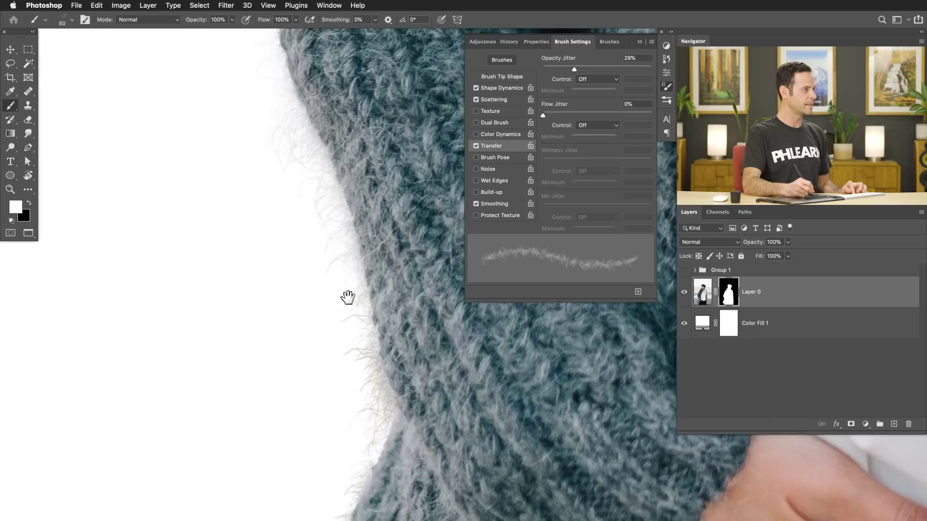
alt+click(732, 294)
drag(469, 461, 476, 334)
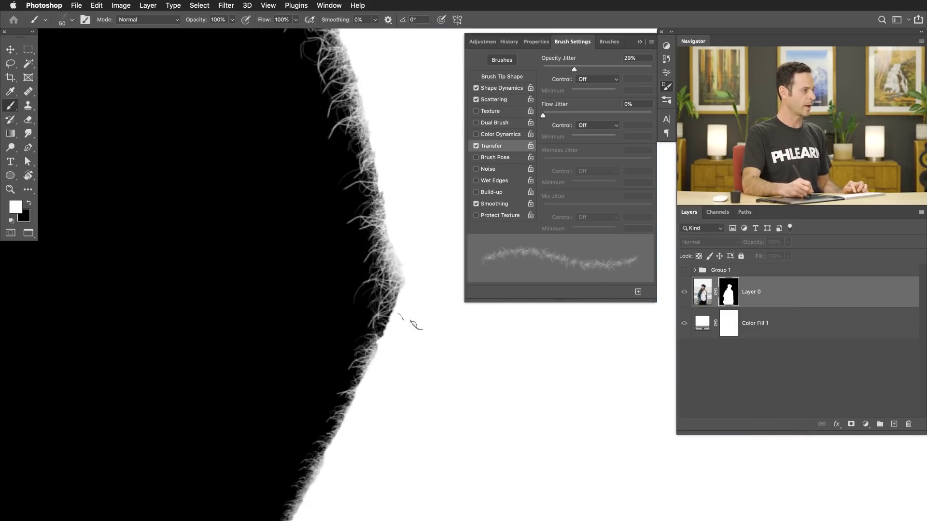
drag(396, 299, 387, 314)
drag(376, 370, 467, 112)
mouse_move(357, 297)
mouse_down()
mouse_move(320, 408)
mouse_move(318, 447)
mouse_move(338, 344)
mouse_up()
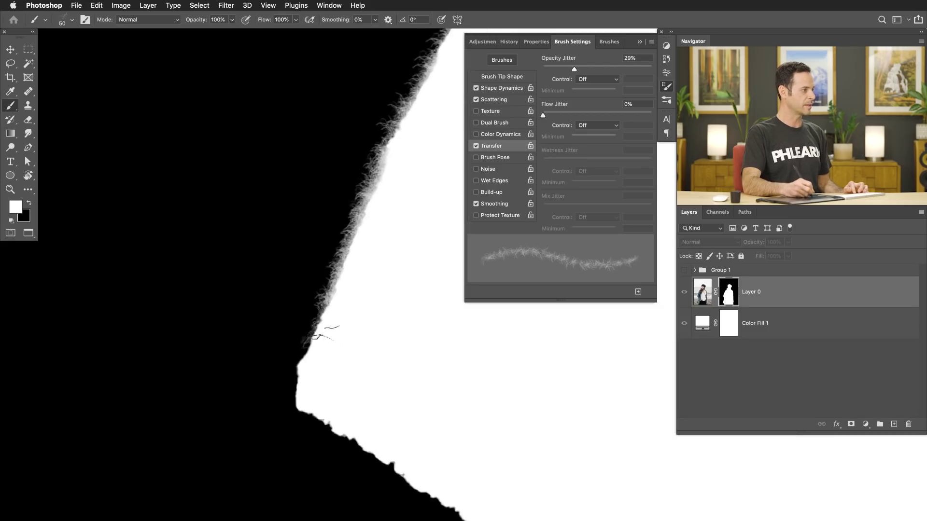
- Continue the 50 px white hairs around the coat's pointed hem corner, along the slanted hem and down to the image's lower border
mouse_move(330, 287)
mouse_down()
mouse_move(304, 420)
mouse_move(344, 309)
mouse_up()
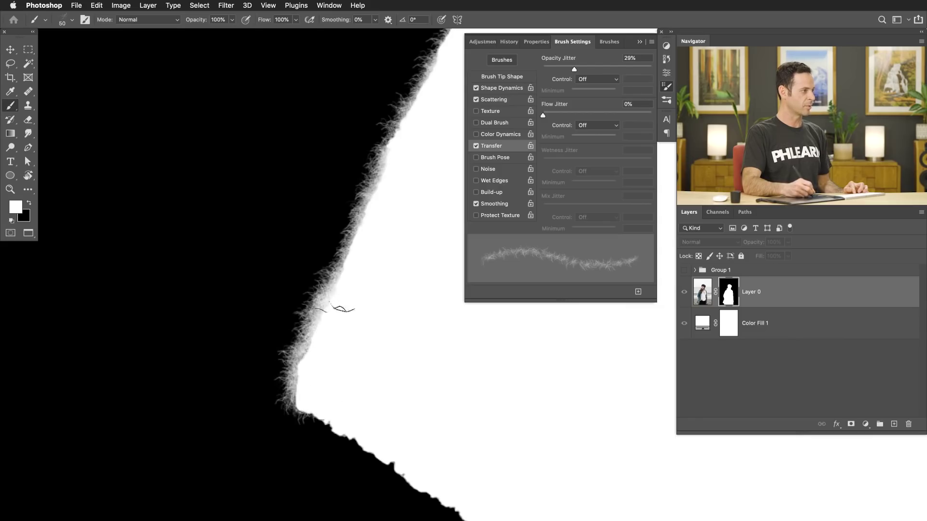
drag(330, 396, 308, 402)
drag(318, 351, 305, 396)
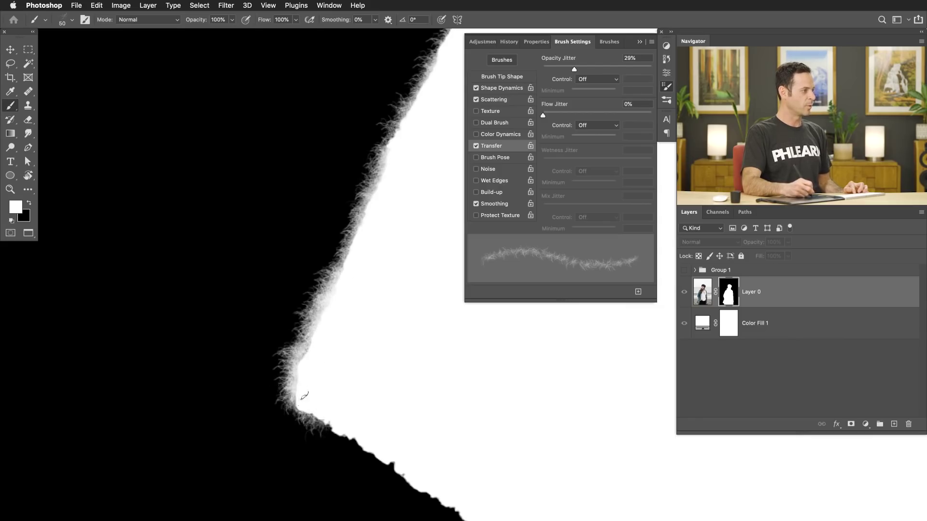
mouse_move(366, 416)
mouse_down()
mouse_move(381, 446)
mouse_move(370, 443)
mouse_up()
drag(433, 452, 297, 312)
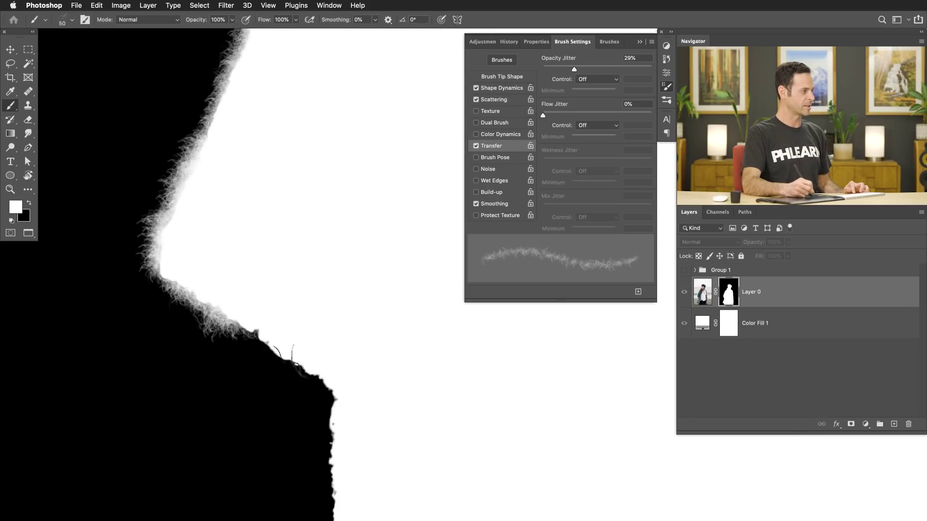
drag(234, 326, 335, 393)
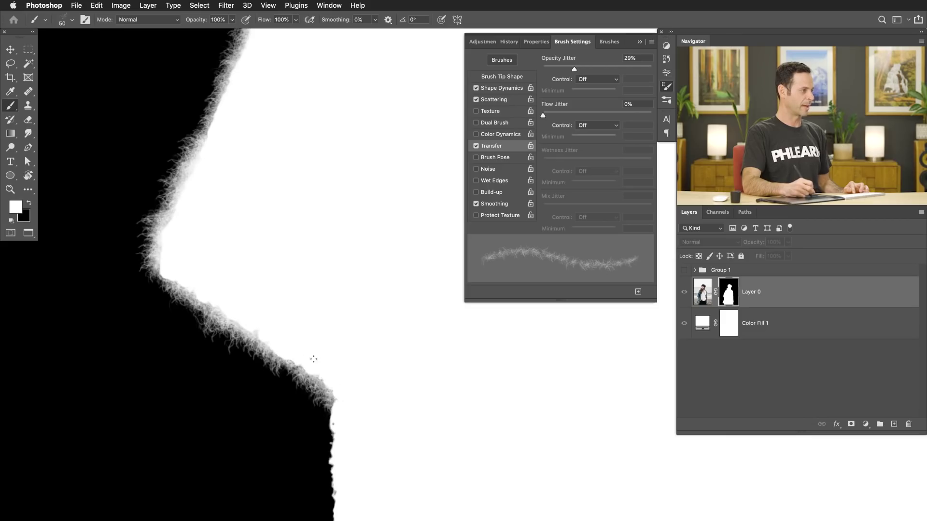
drag(355, 441, 347, 312)
mouse_move(341, 355)
mouse_down()
mouse_move(316, 319)
mouse_move(332, 318)
mouse_move(321, 396)
mouse_move(333, 444)
mouse_up()
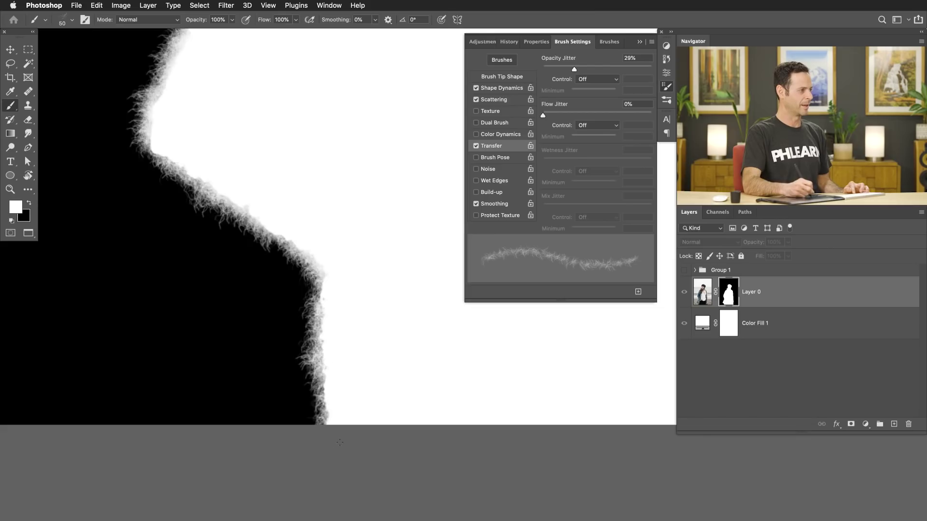
- Enlarge the brush to 80 px and paint longer white hairs over the hem and up the coat edge toward the sleeve
key(bracketright)
key(bracketright)
key(bracketright)
mouse_move(312, 393)
mouse_down()
mouse_move(317, 275)
mouse_move(332, 288)
mouse_move(273, 224)
mouse_move(270, 233)
mouse_move(222, 203)
mouse_move(215, 133)
mouse_move(142, 139)
mouse_move(170, 94)
mouse_up()
mouse_move(210, 145)
mouse_down()
mouse_move(215, 250)
mouse_move(243, 390)
mouse_up()
drag(189, 310, 276, 97)
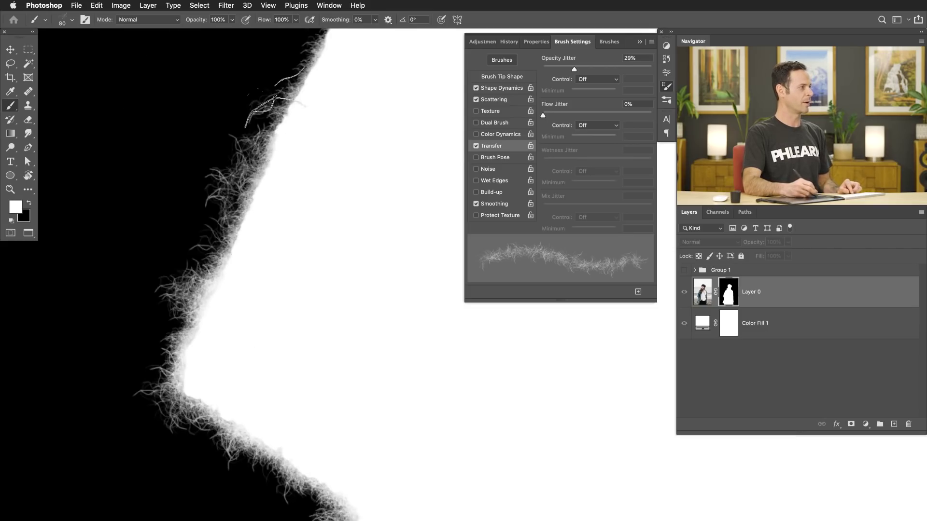
drag(291, 229, 242, 458)
mouse_move(254, 305)
mouse_down()
mouse_move(252, 270)
mouse_move(304, 202)
mouse_up()
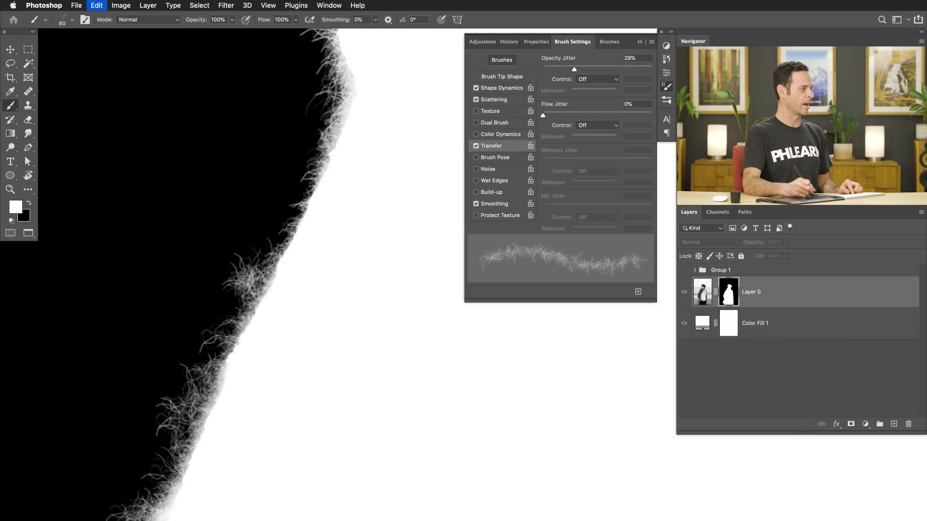
- Undo the last hair stroke, paint longer hairs up the sleeve edge with a 100 px brush, and return to the image view
key(super+z)
key(bracketright)
mouse_move(227, 353)
mouse_down()
mouse_move(301, 245)
mouse_move(361, 62)
mouse_up()
mouse_move(322, 169)
mouse_down()
mouse_move(345, 94)
mouse_move(389, 328)
mouse_up()
mouse_move(359, 289)
mouse_down()
mouse_move(370, 203)
mouse_move(359, 186)
mouse_move(348, 209)
mouse_move(338, 208)
mouse_up()
drag(363, 176, 295, 305)
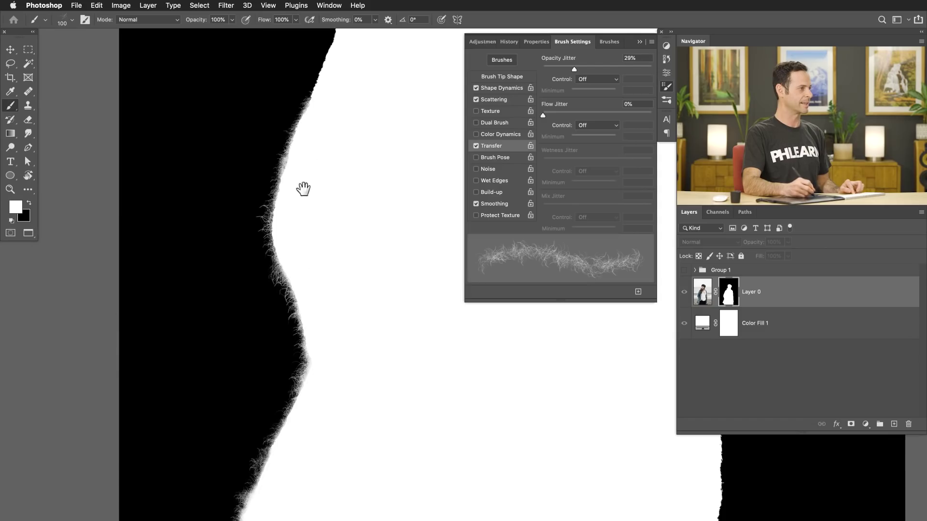
drag(328, 265, 336, 264)
alt+click(728, 292)
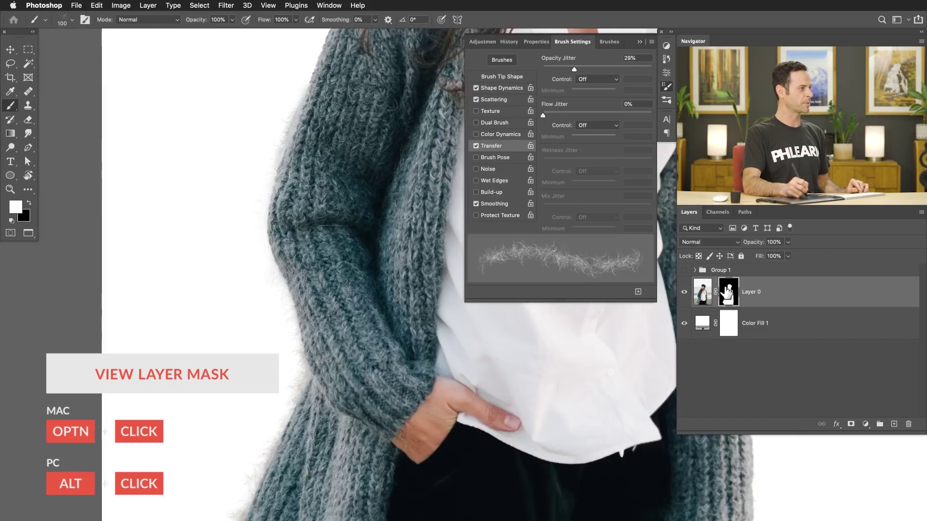
- Switch the painting colour to black and trim the excess fuzz along the coat's lower edge with a 62 px hair brush
drag(369, 332, 394, 235)
drag(318, 359, 341, 350)
scroll(342, 350, down, 5)
scroll(320, 368, up, 6)
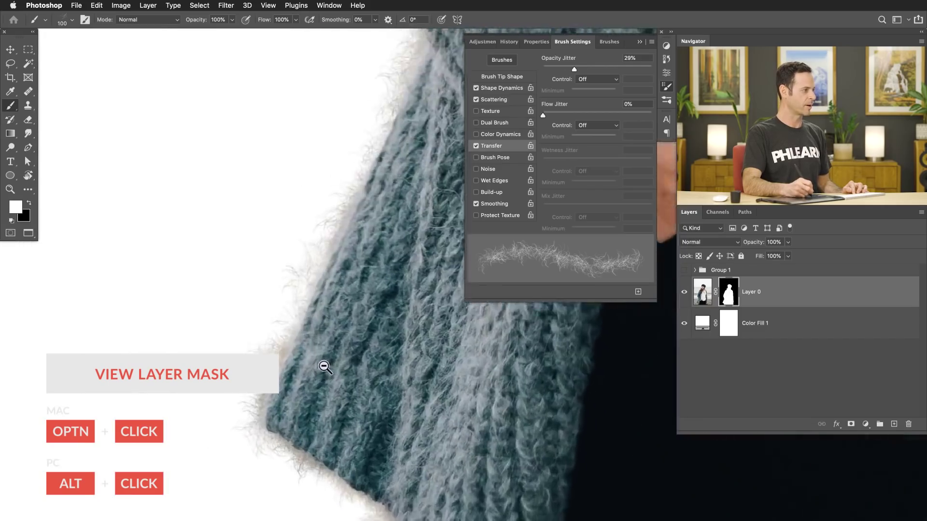
drag(302, 344, 273, 356)
key(x)
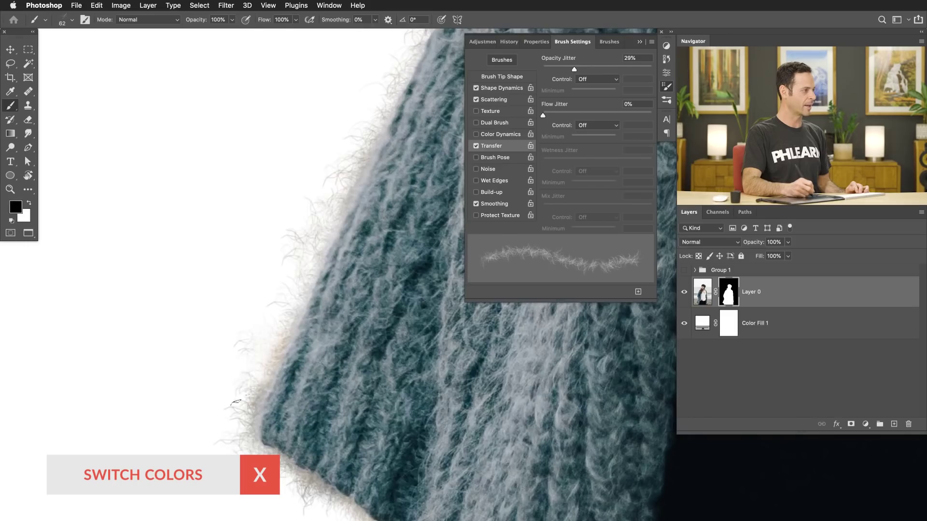
drag(303, 346, 246, 424)
scroll(369, 352, down, 5)
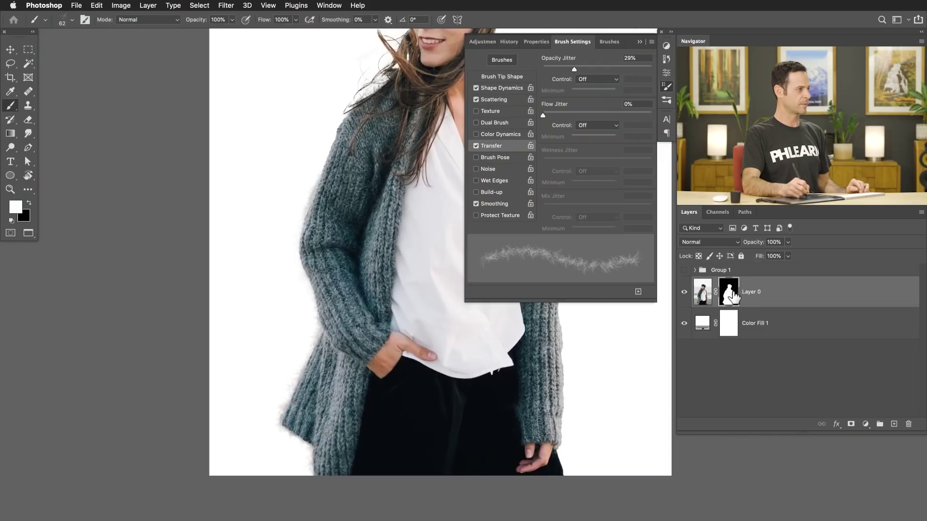
- Display Layer 0's mask alone around the untouched far shoulder and set the hair brush's tip spacing to 5%
alt+click(728, 292)
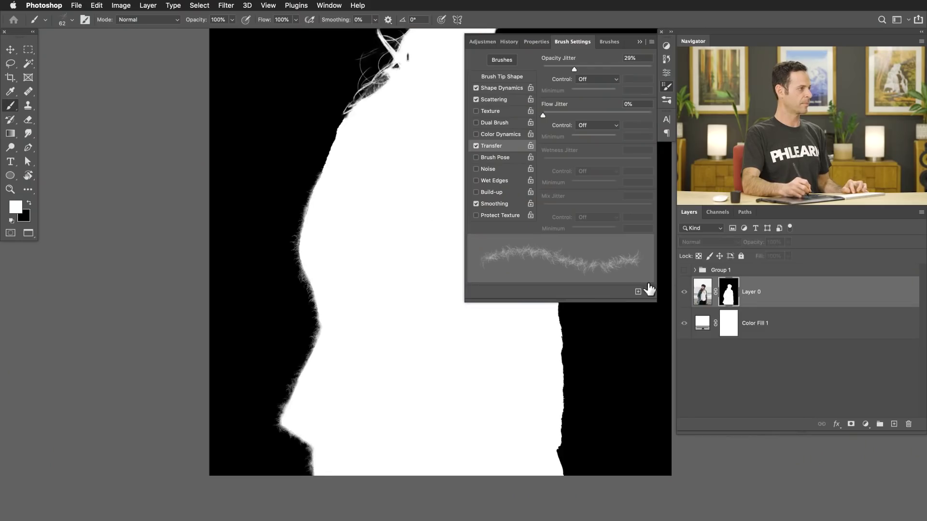
click(346, 150)
drag(376, 118, 371, 261)
drag(335, 307, 343, 261)
click(502, 77)
drag(549, 208, 545, 209)
- Paint short white hairs on the mask over the far shoulder and down that side of the coat, with the tip rotated to -179°
mouse_move(346, 253)
mouse_down()
mouse_move(410, 106)
mouse_move(274, 292)
mouse_up()
mouse_move(350, 232)
mouse_down()
mouse_move(415, 164)
mouse_move(415, 178)
mouse_up()
drag(395, 193, 254, 306)
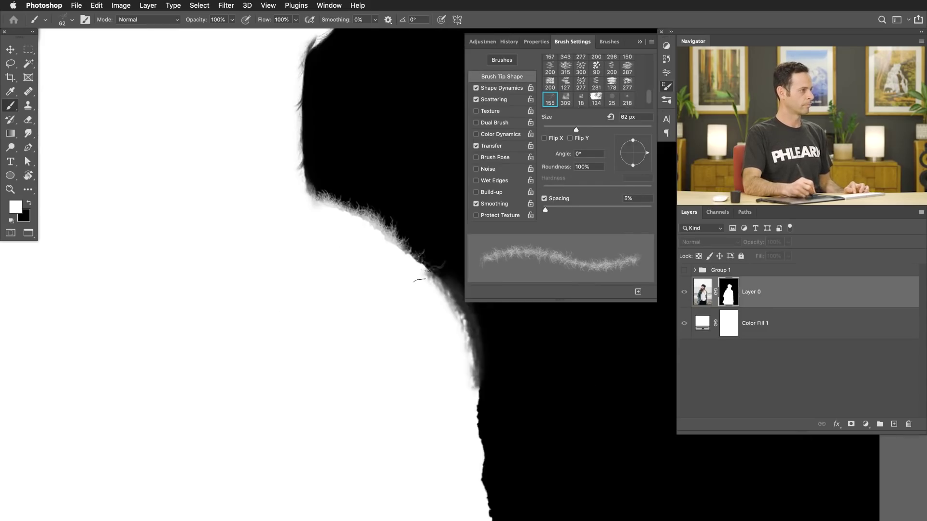
scroll(232, 275, right, 5)
drag(379, 421, 345, 240)
mouse_move(359, 308)
mouse_down()
mouse_move(348, 482)
mouse_move(325, 300)
mouse_up()
mouse_move(338, 372)
mouse_down()
mouse_move(333, 418)
mouse_move(346, 290)
mouse_up()
drag(329, 404, 345, 497)
- Enlarge the brush to 125 px and paint longer white hairs along the coat's far edge, from the lower border up to the shoulder
key(])
key(])
key(])
key(])
key(])
drag(341, 381, 346, 82)
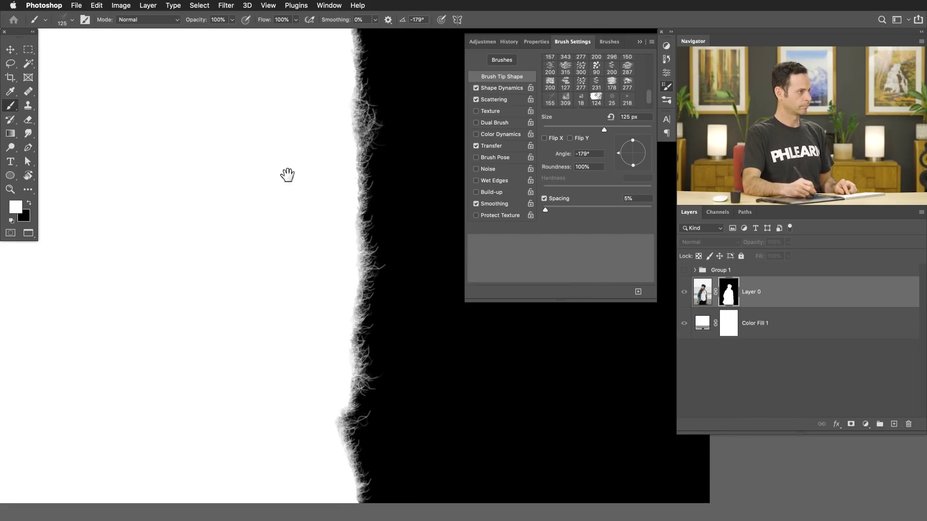
drag(287, 173, 323, 434)
drag(379, 208, 364, 55)
drag(357, 96, 400, 251)
drag(408, 241, 403, 68)
drag(338, 72, 350, 458)
drag(396, 425, 319, 204)
- Fit the whole image on screen in the normal view and toggle Layer 0's mask off and on to compare the cutout
key(backslash)
key(super+0)
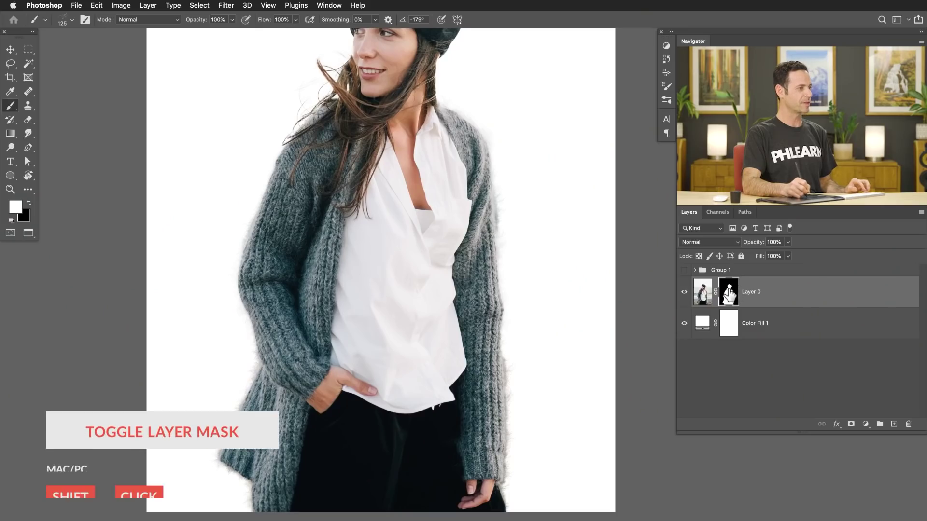
shift+click(731, 294)
shift+click(729, 291)
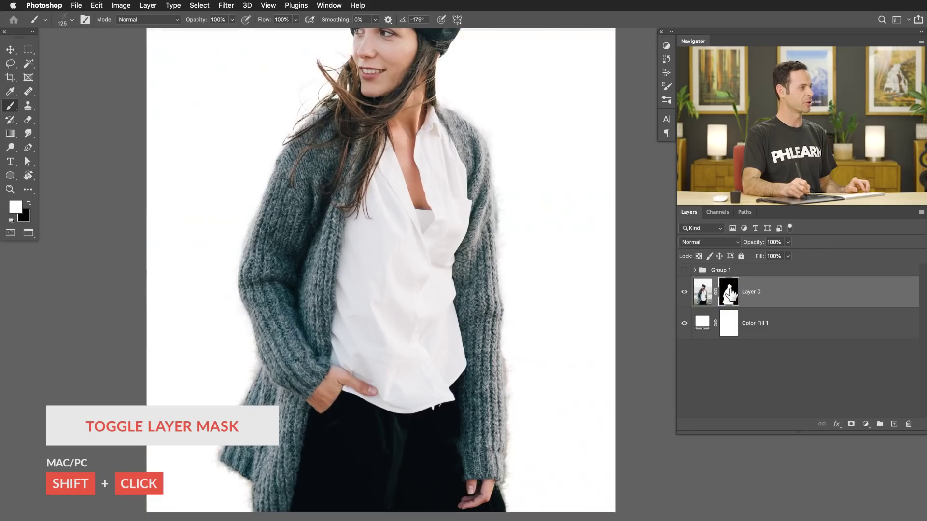
- Examine Layer 0's mask alone along the coat edge, flyaway hair and face, and return to the image view
alt+click(729, 292)
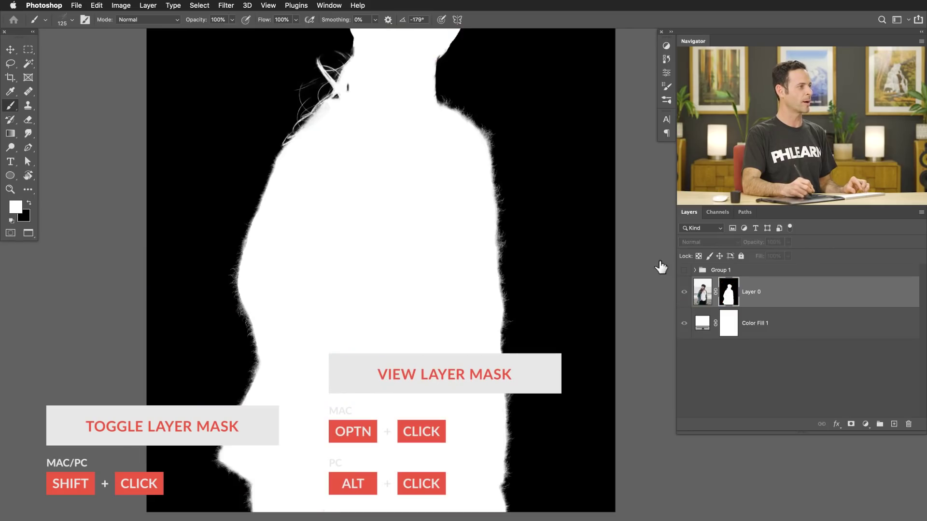
drag(263, 231, 296, 211)
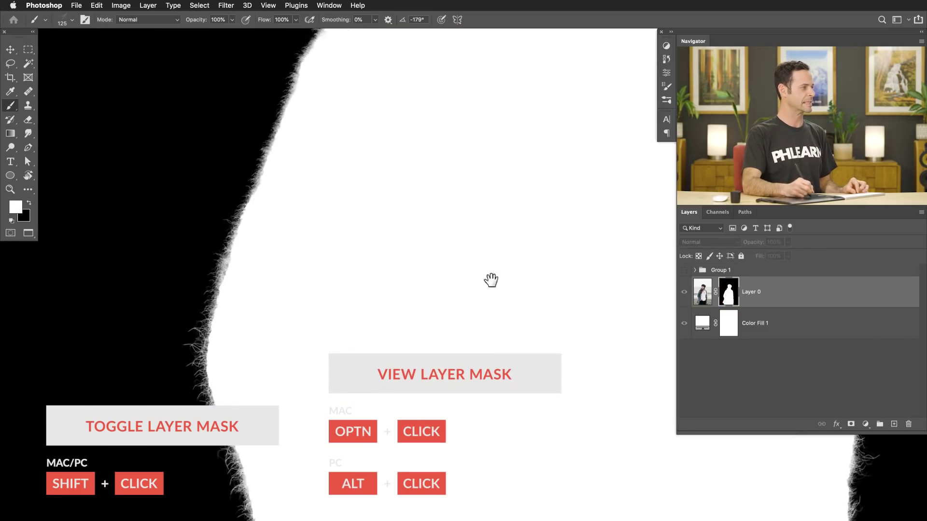
drag(490, 279, 175, 398)
drag(405, 265, 353, 387)
drag(452, 82, 299, 439)
drag(384, 258, 405, 319)
drag(353, 289, 362, 290)
click(363, 289)
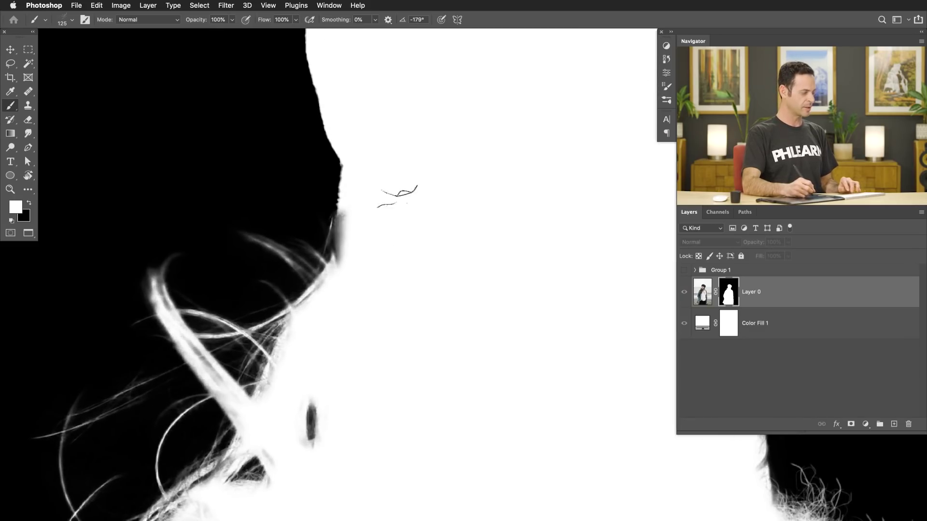
alt+click(728, 291)
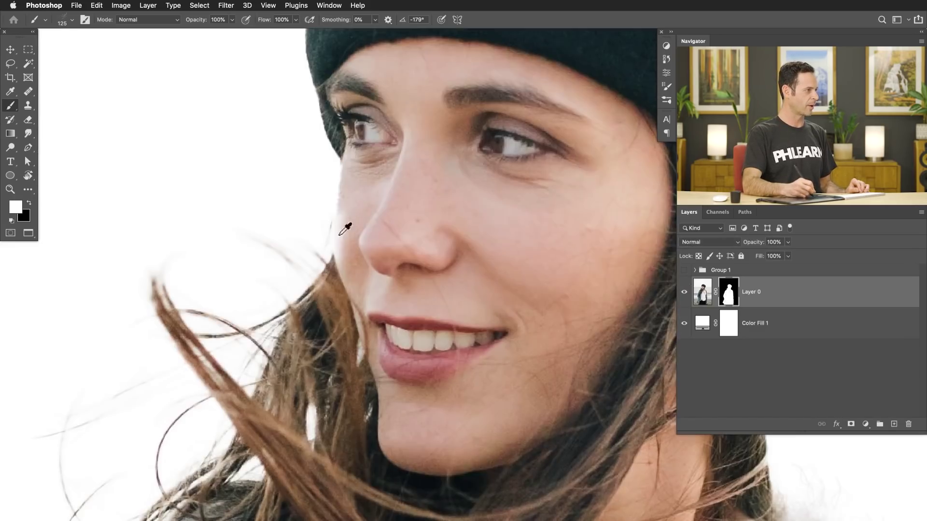
- Choose the soft Aaron Brush preset at 20 px and paint white on the mask to restore the cheek edge beside the nose
right_click(360, 211)
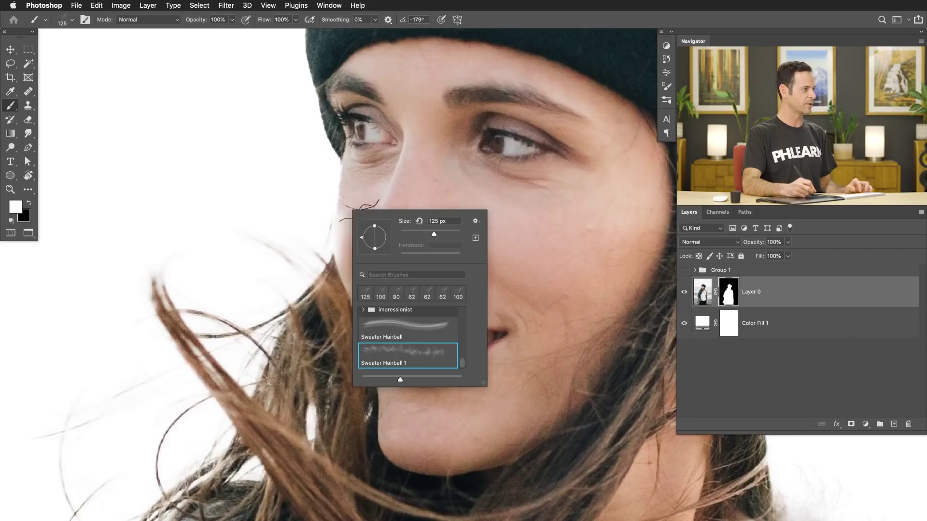
drag(463, 362, 464, 291)
click(396, 312)
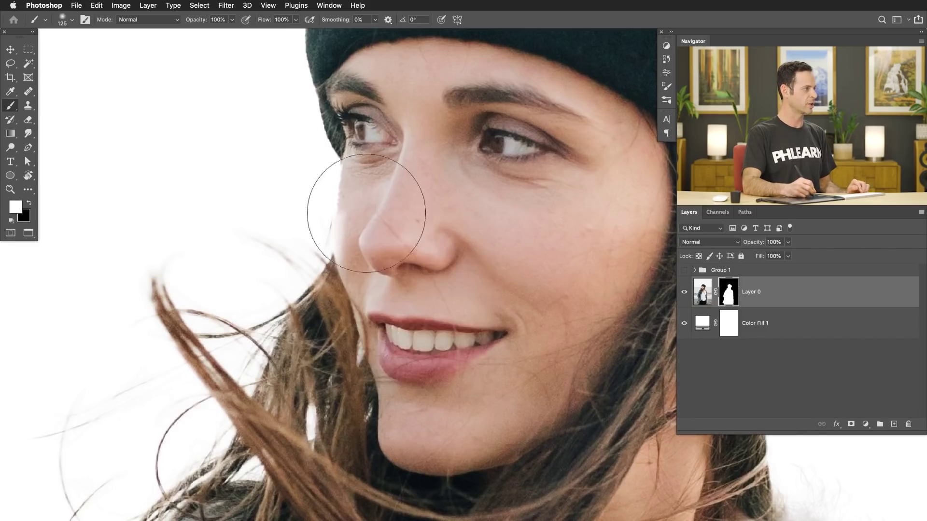
mouse_move(362, 208)
mouse_down()
mouse_move(315, 217)
mouse_move(346, 242)
mouse_move(327, 240)
mouse_move(335, 248)
mouse_move(342, 224)
mouse_up()
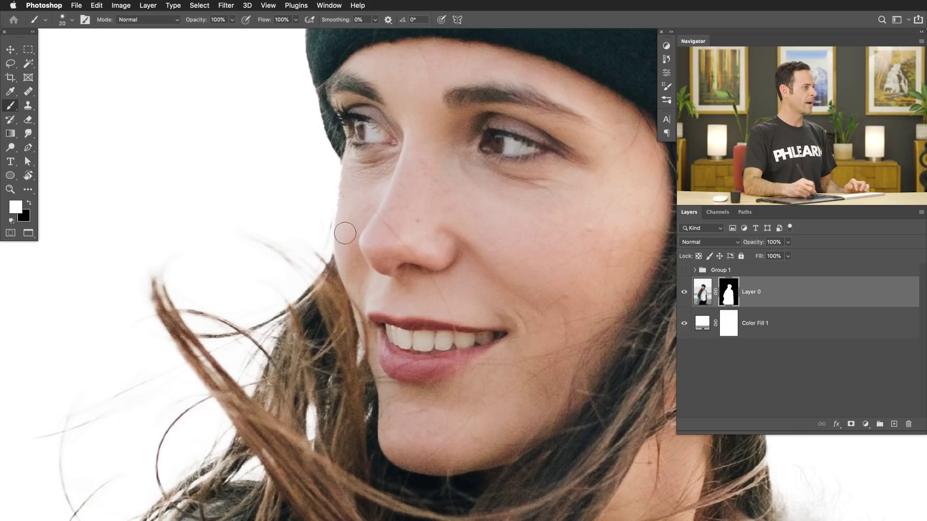
- Inspect the flyaway hair around the face and disable Layer 0's mask to reveal the original background
drag(374, 372, 373, 274)
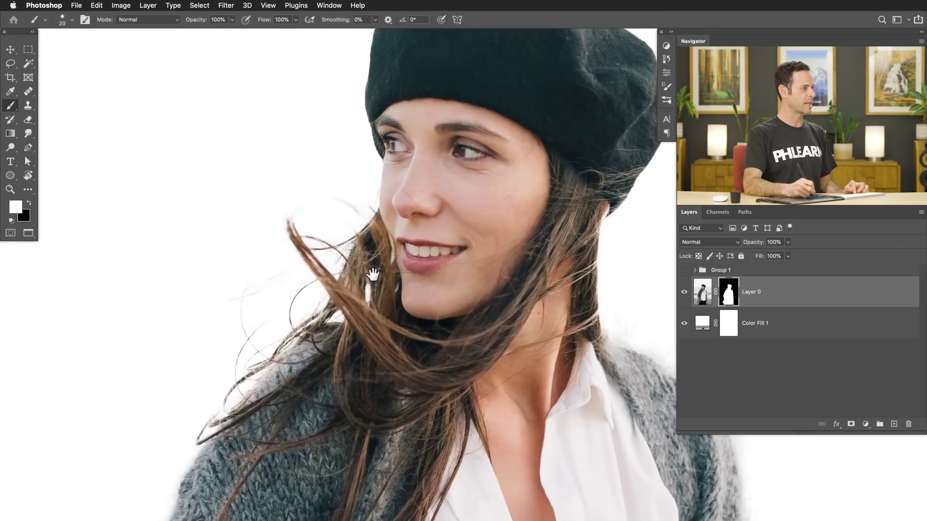
drag(327, 296, 334, 299)
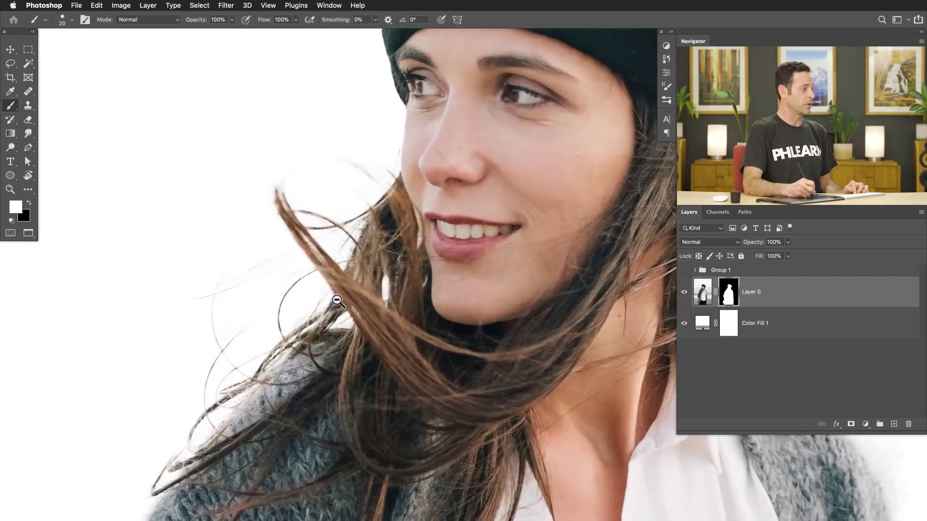
mouse_move(331, 334)
mouse_down()
mouse_move(316, 335)
mouse_move(320, 323)
mouse_up()
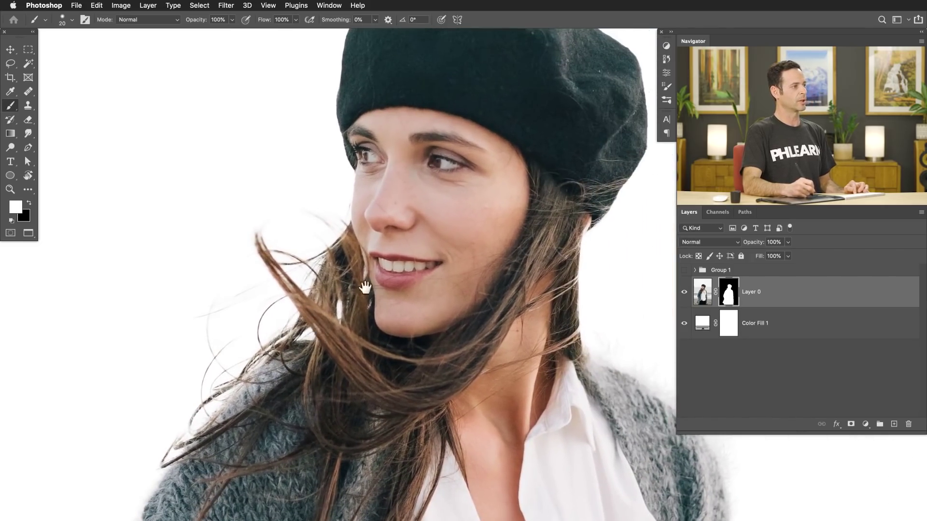
shift+click(730, 297)
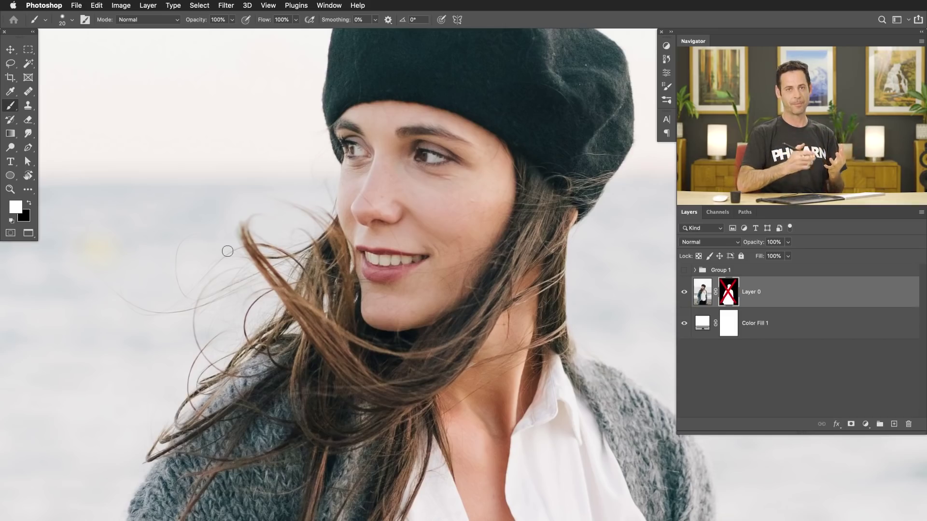
- Show the document's colour channels and select the RGB composite instead of the layer mask channel
click(329, 6)
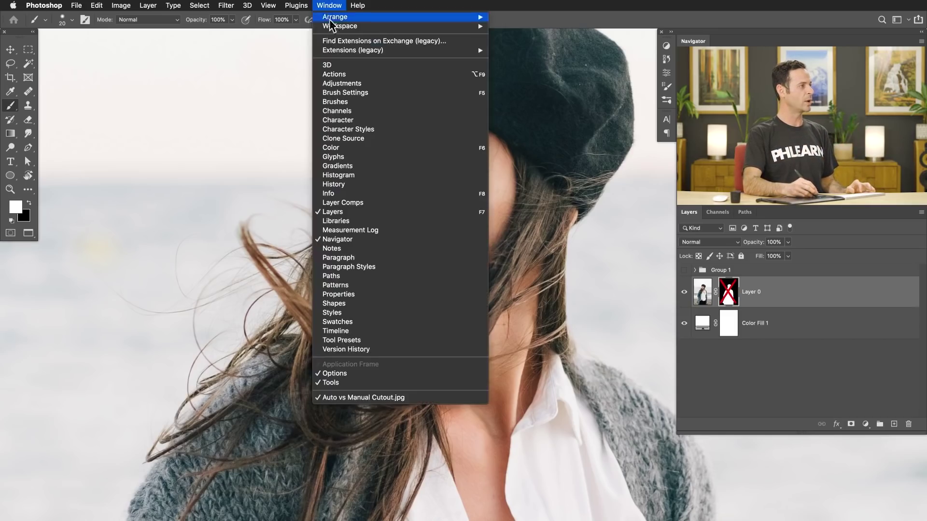
click(338, 110)
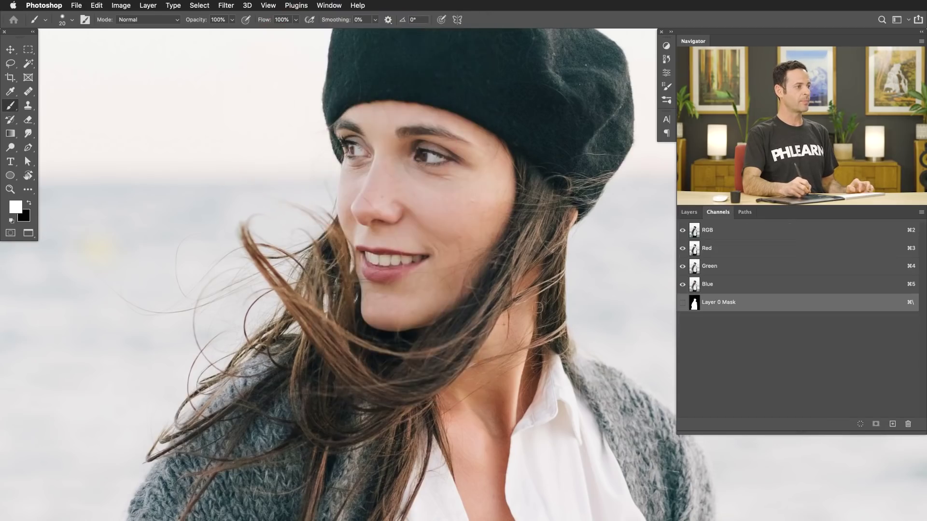
click(724, 232)
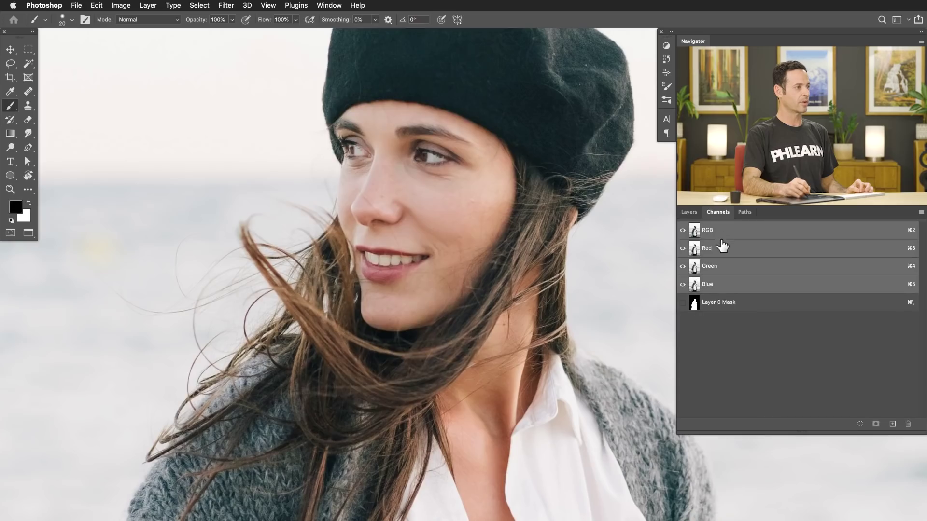
- Compare the Red, Green and Blue channels one at a time for contrast between the flyaway hair and the background
click(721, 253)
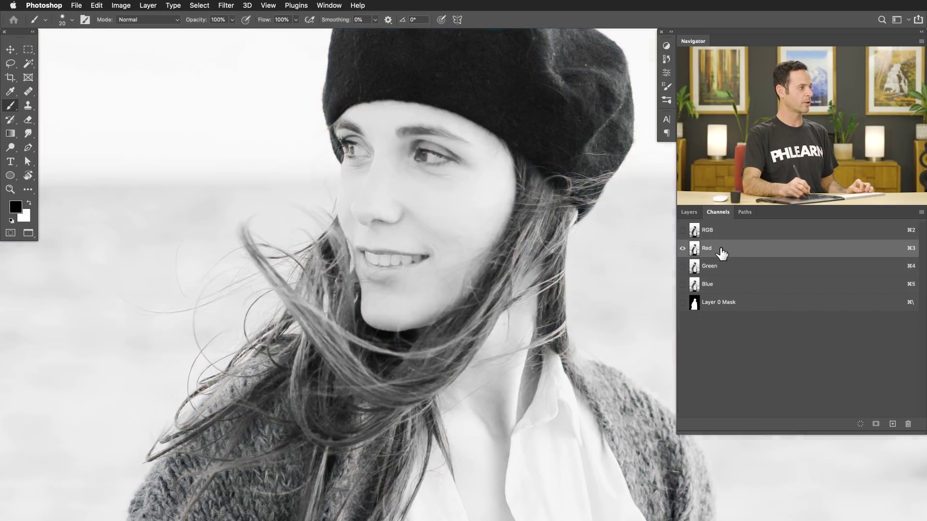
click(722, 267)
click(723, 283)
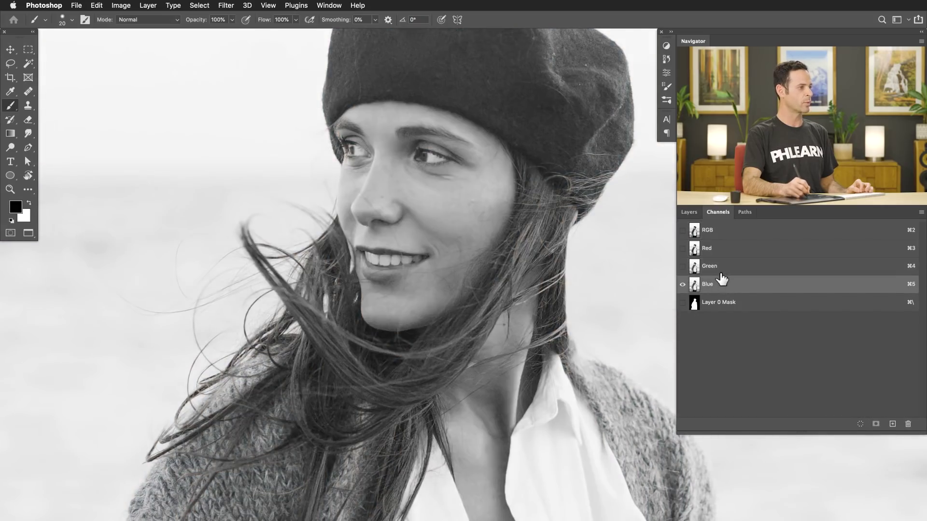
click(724, 269)
click(726, 252)
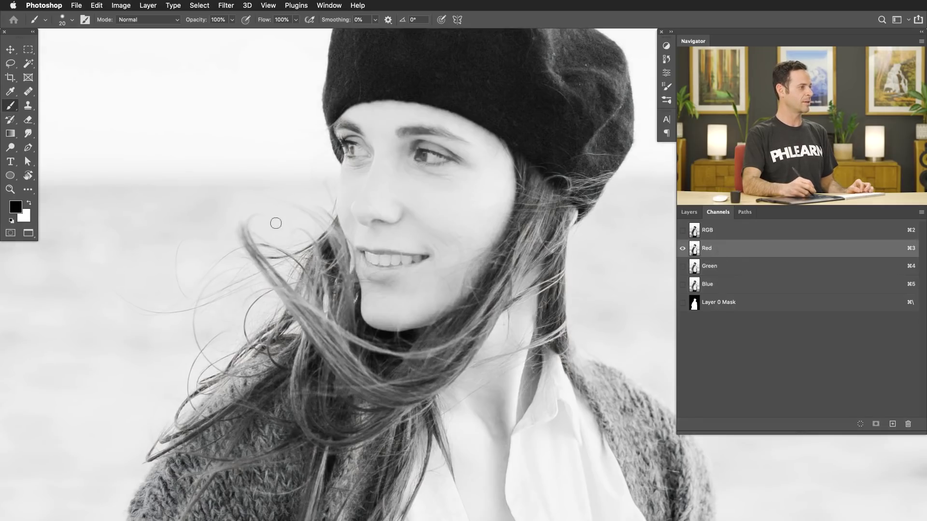
click(726, 270)
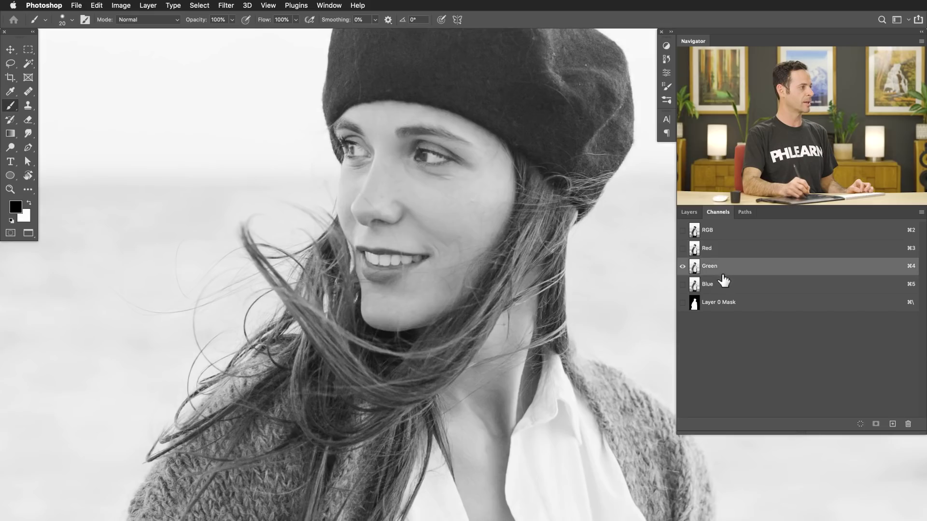
click(726, 285)
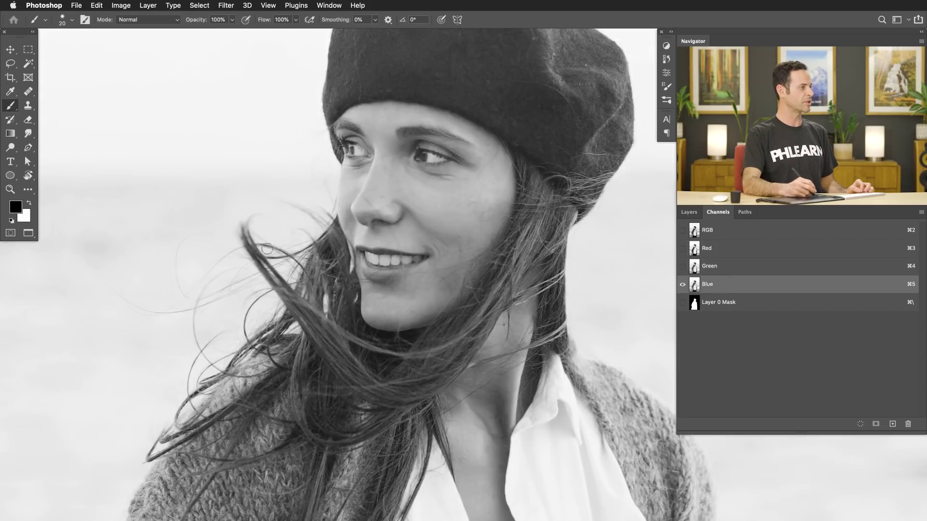
- Duplicate the Blue channel and apply Levels to the copy with input black at 81 and input white at 226
drag(737, 295, 892, 423)
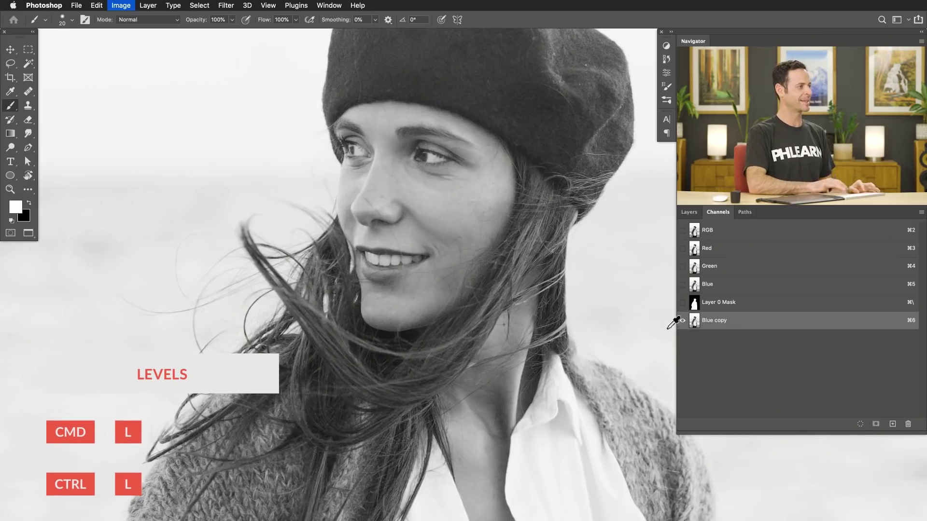
key(super+l)
drag(389, 187, 494, 202)
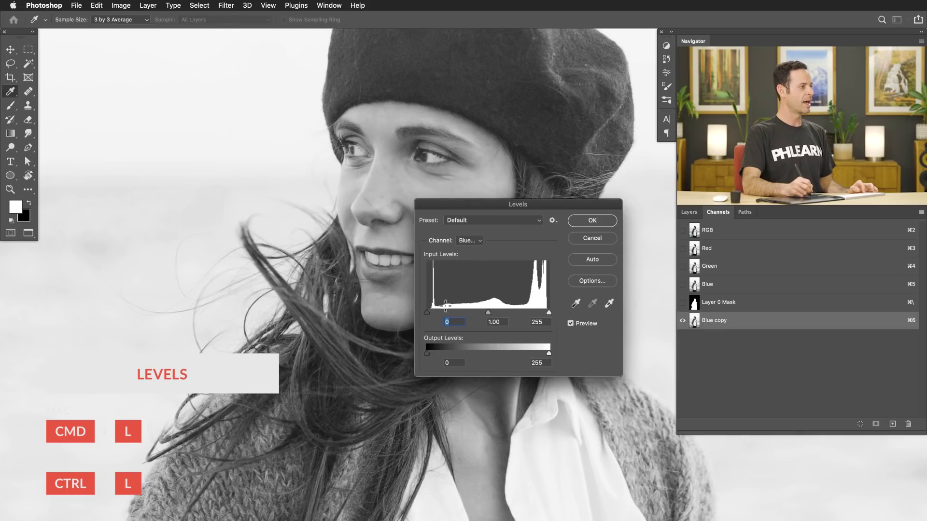
drag(428, 312, 471, 312)
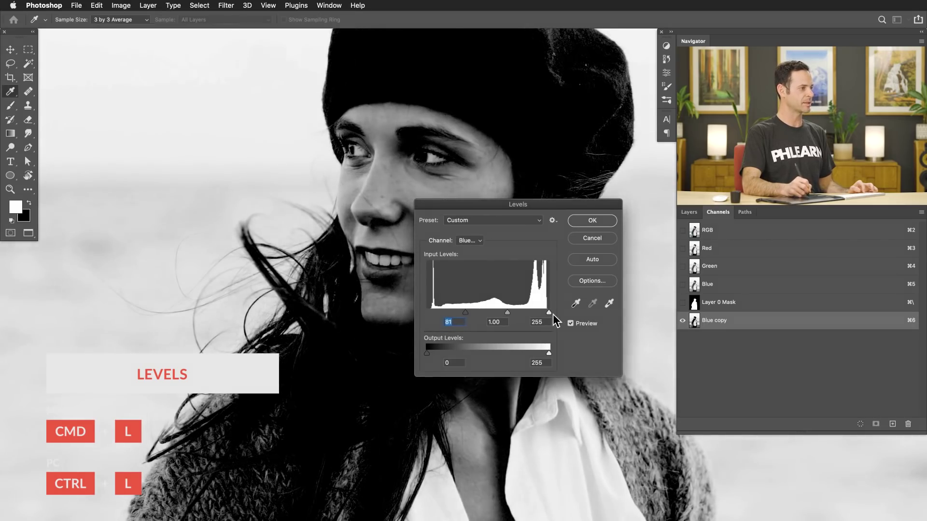
drag(544, 311, 538, 313)
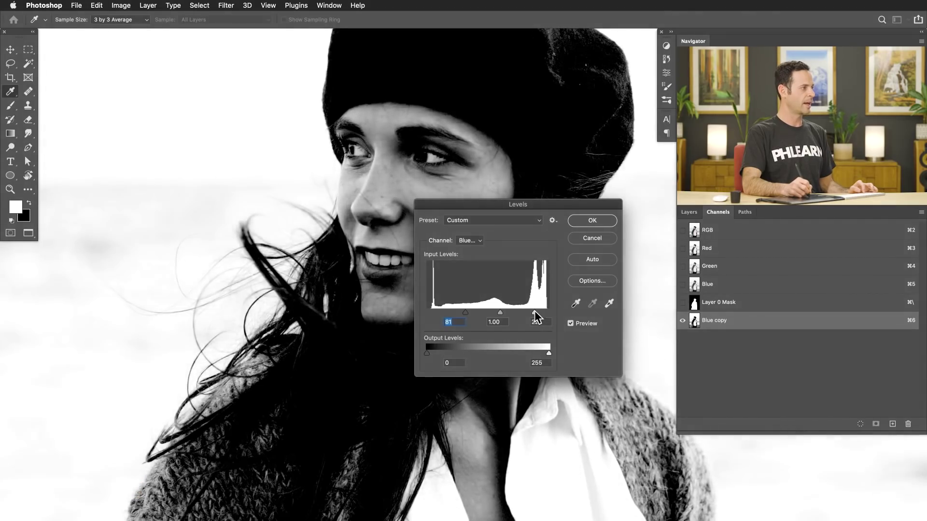
drag(533, 314, 537, 316)
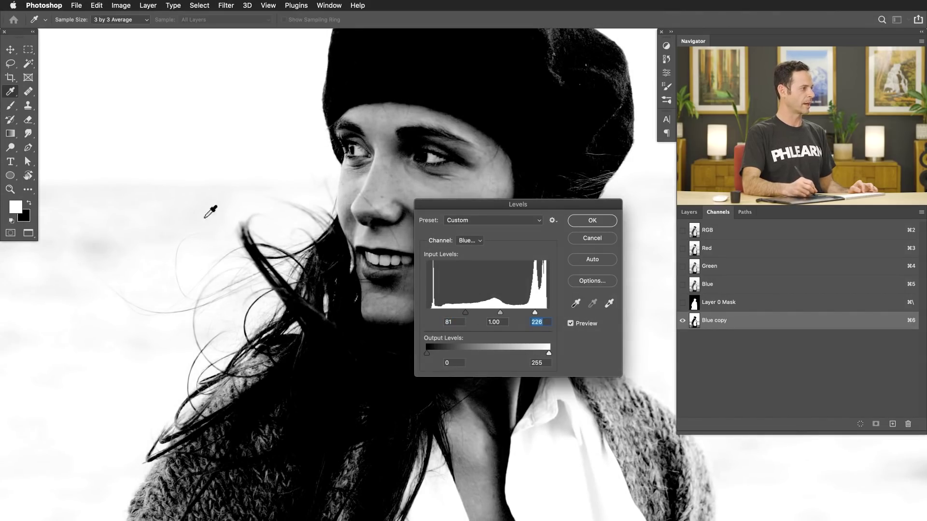
click(593, 220)
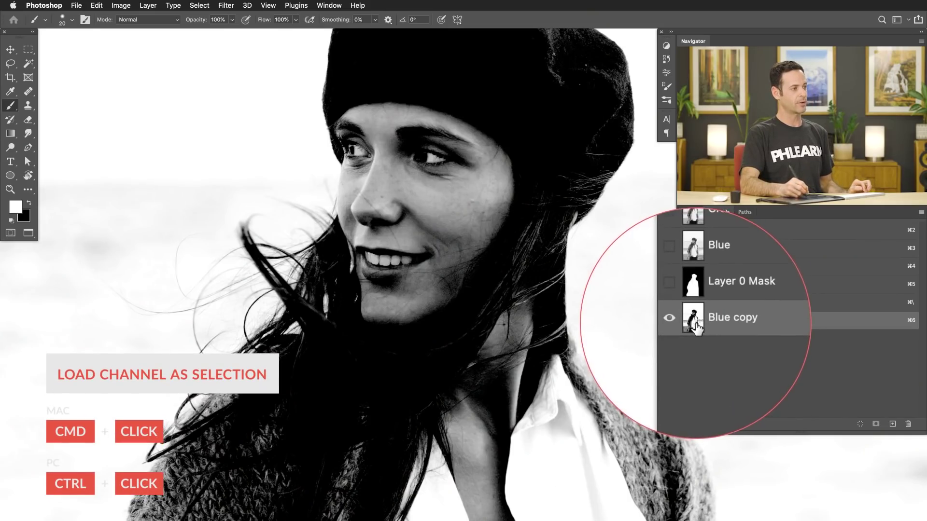
- Load the Blue copy channel as a selection and invert it
click(860, 424)
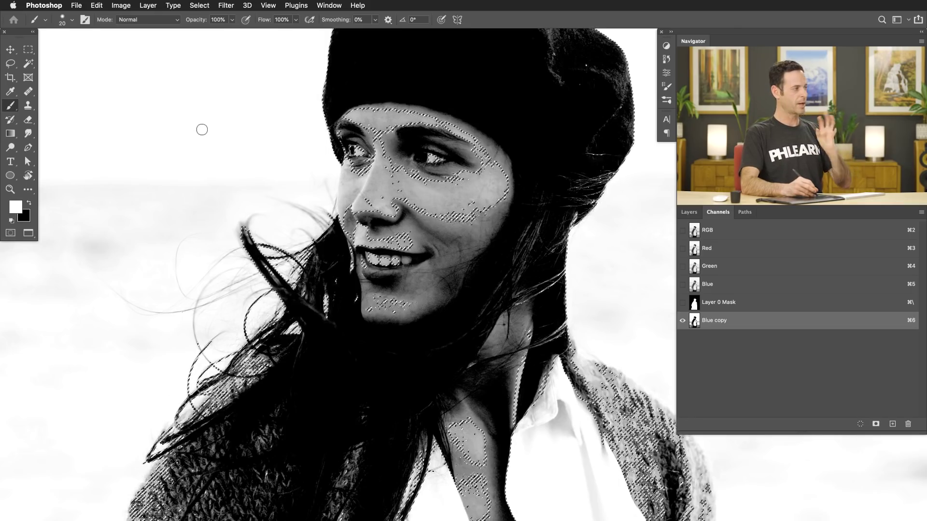
click(199, 6)
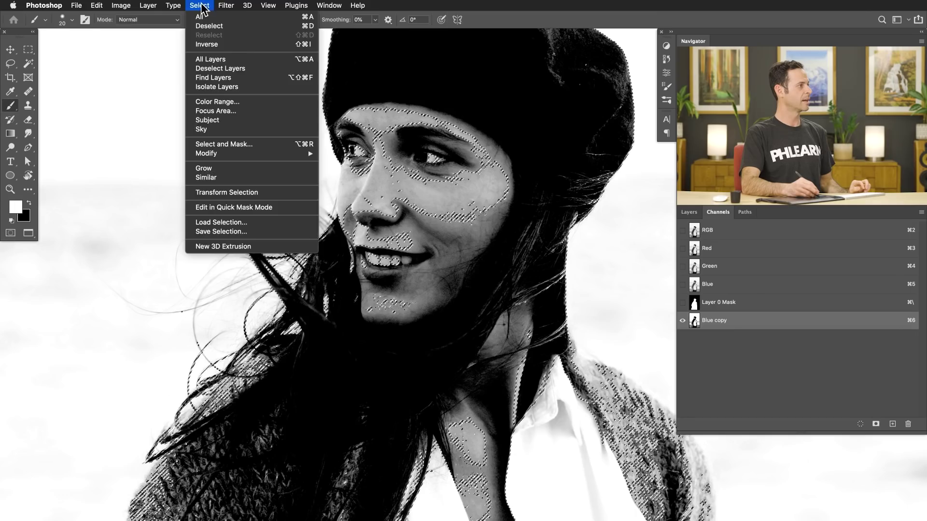
click(217, 48)
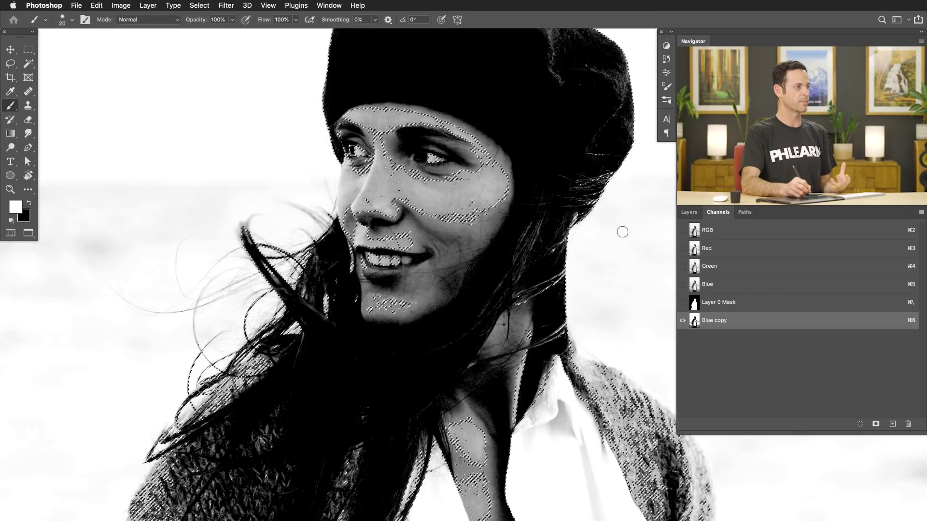
- Re-enable and target Layer 0's mask with a 172 px white brush, and hide the selection outline
click(688, 212)
click(729, 298)
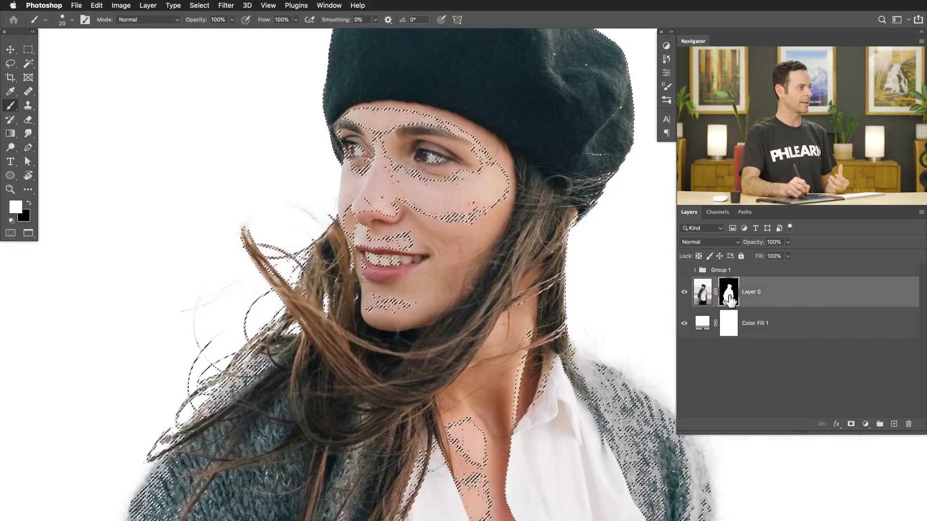
drag(205, 253, 242, 253)
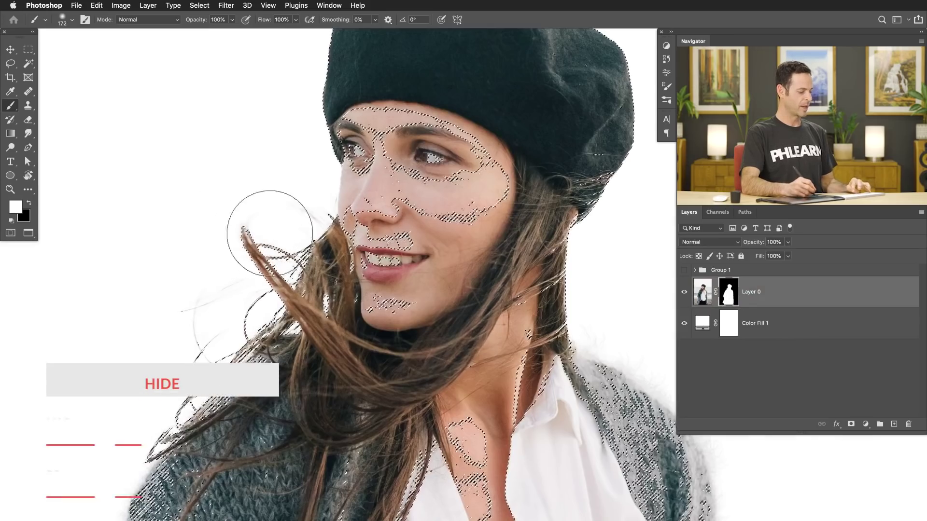
key(super+h)
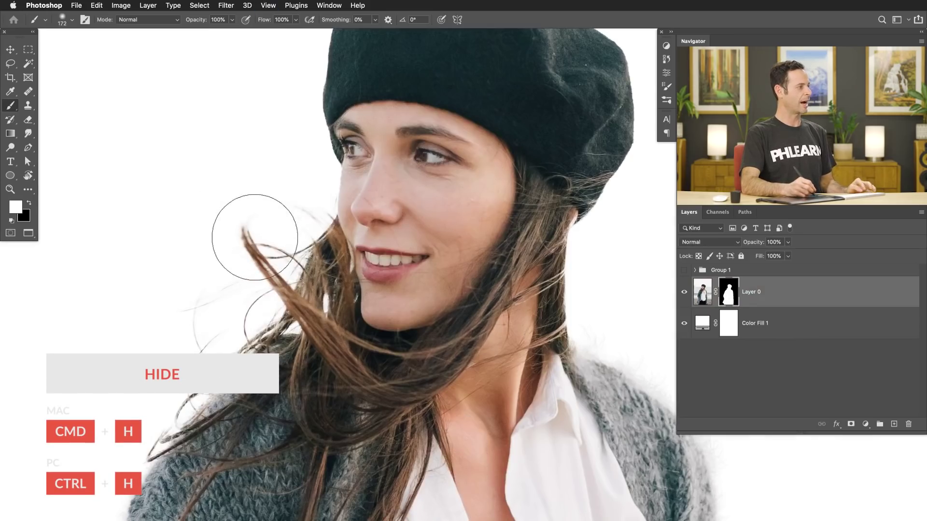
key(super+h)
key(super+h)
key(super+h)
key(super+h)
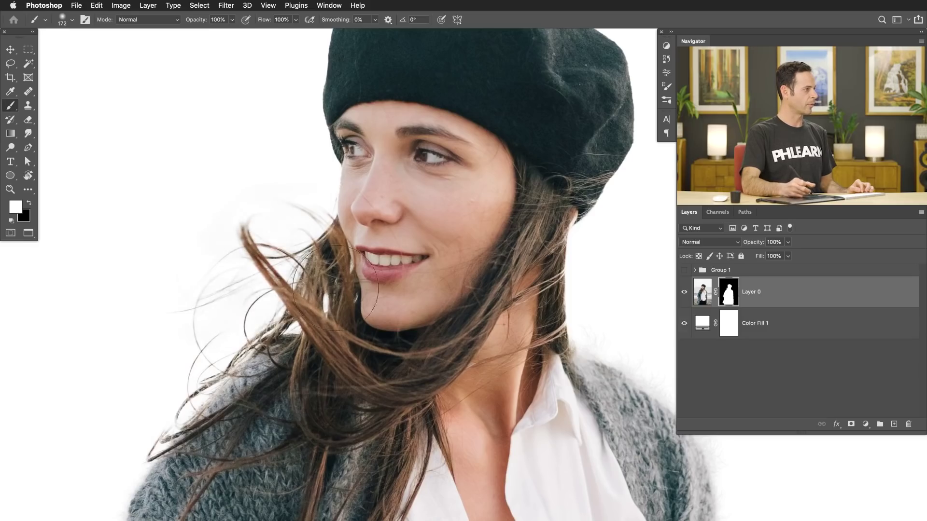
- Undo the last brush strokes on the mask, duplicate Layer 0 and hide the original layer
key(super+z)
key(super+z)
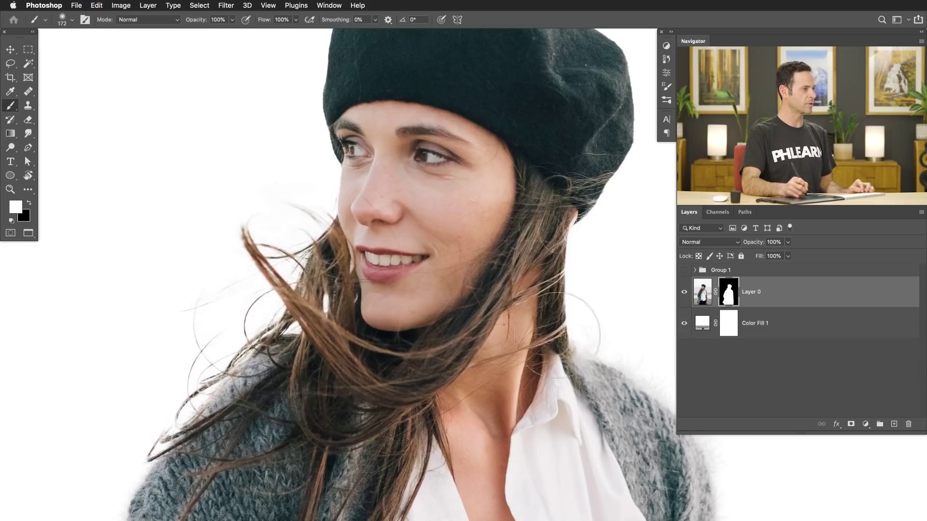
drag(783, 303, 894, 424)
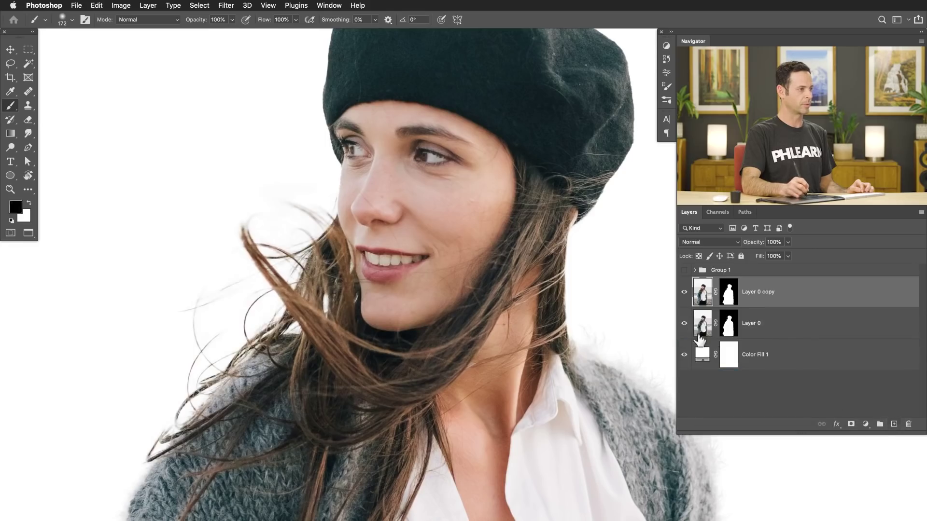
click(684, 323)
- Paint white through the selection on Layer 0 copy's mask to reveal the flyaway hair, using 172 px and 91 px brushes
mouse_move(238, 240)
mouse_down()
mouse_move(225, 216)
mouse_move(209, 308)
mouse_move(222, 299)
mouse_move(234, 250)
mouse_move(227, 326)
mouse_move(209, 343)
mouse_up()
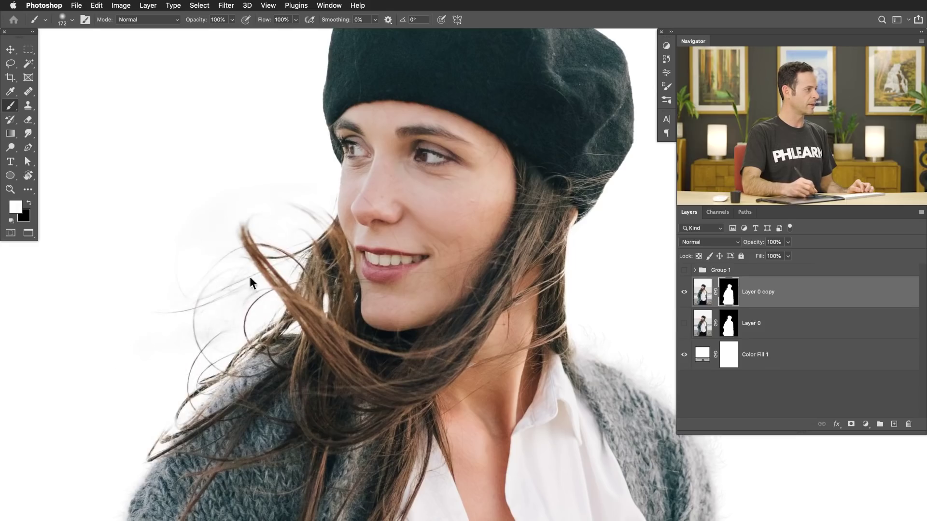
drag(311, 215, 292, 215)
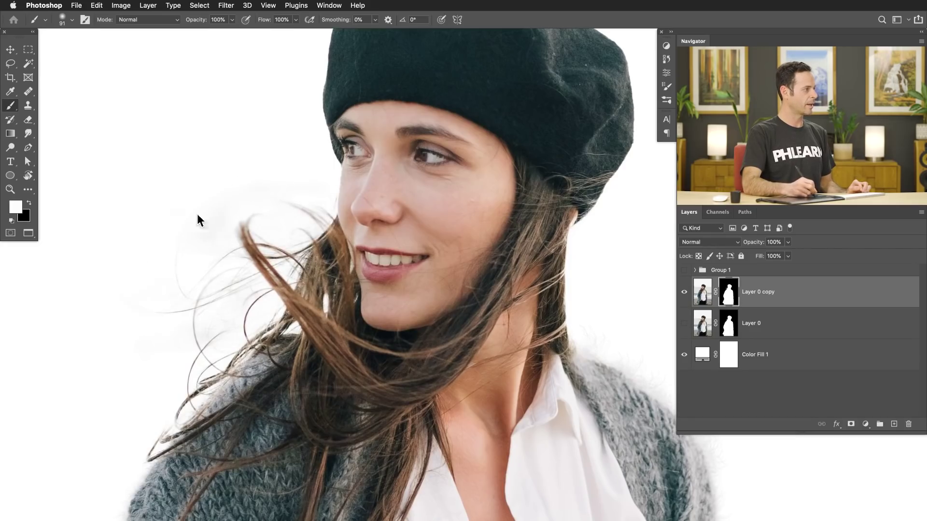
drag(201, 328, 294, 282)
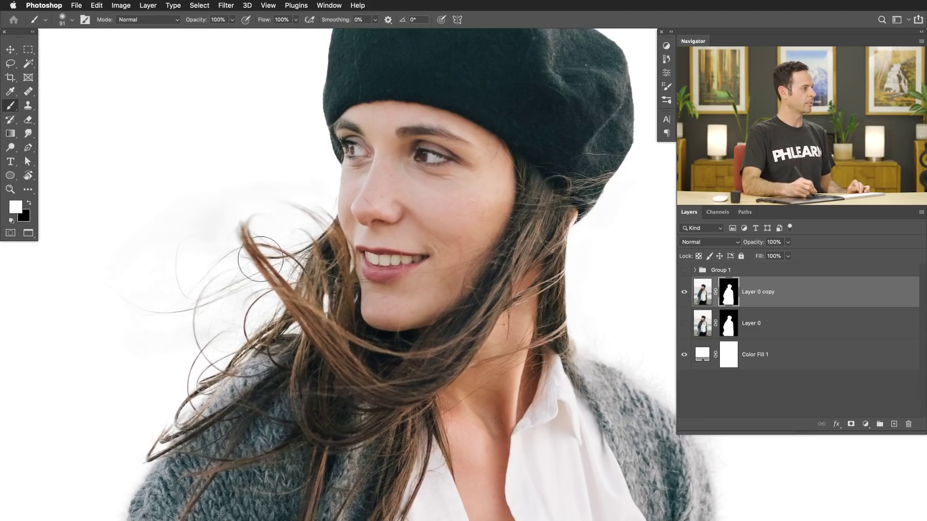
key(x)
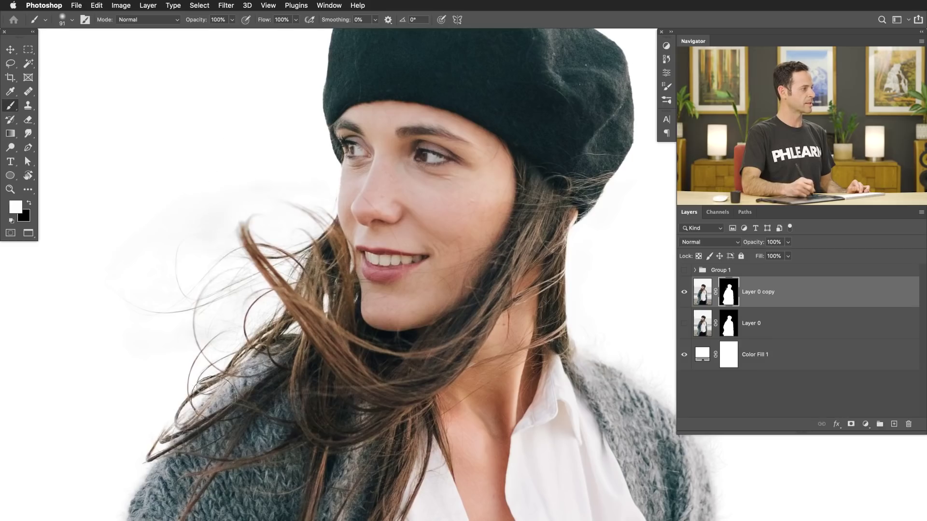
key(x)
key(x)
key(x)
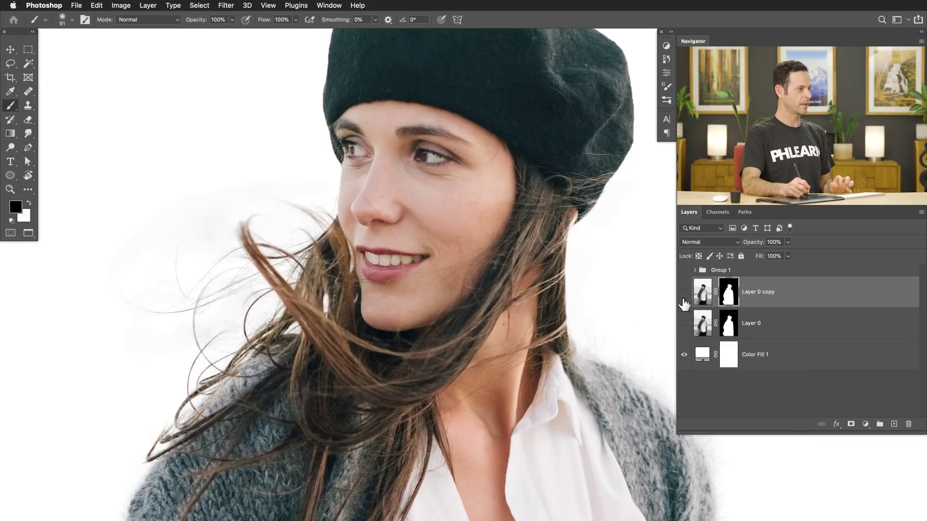
- Compare the hair edges of Layer 0 and Layer 0 copy up close, ending with only the copy visible
click(684, 323)
drag(270, 293, 341, 306)
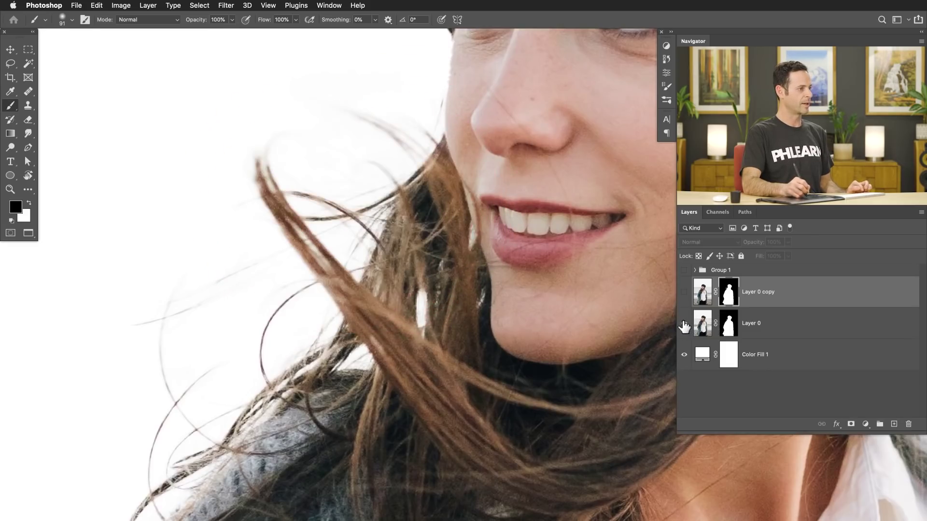
click(684, 323)
click(684, 292)
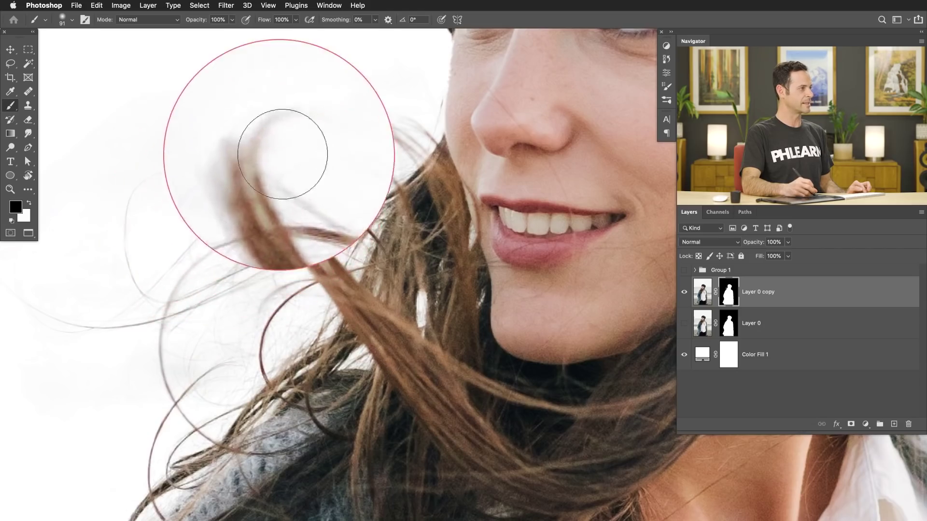
- View Layer 0 copy's mask alone and paint black over the grey haze around the flyaway hair, using a 58 px brush and lowering flow to 20%
drag(447, 288, 443, 313)
drag(373, 272, 410, 265)
alt+click(730, 298)
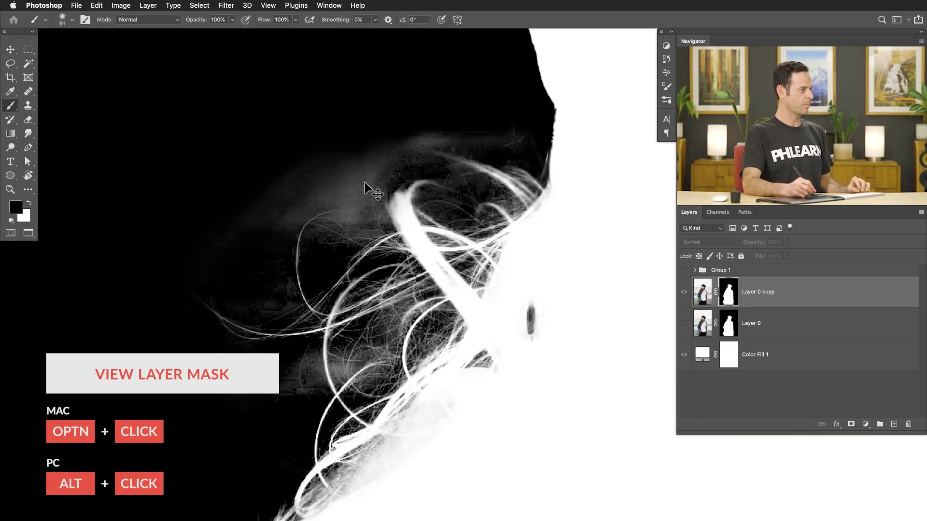
mouse_move(408, 156)
mouse_down()
mouse_move(368, 167)
mouse_move(394, 215)
mouse_up()
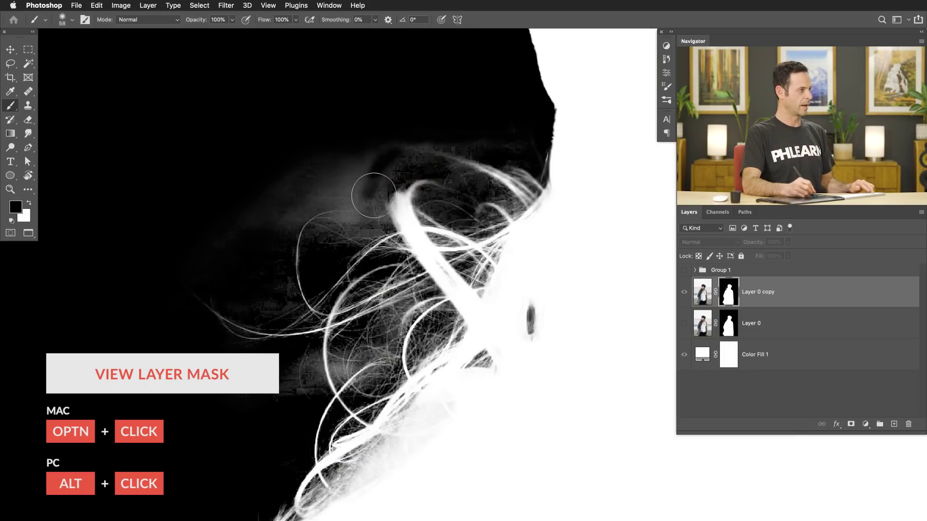
mouse_move(393, 165)
mouse_down()
mouse_move(343, 201)
mouse_move(336, 225)
mouse_move(309, 190)
mouse_move(352, 163)
mouse_move(267, 203)
mouse_up()
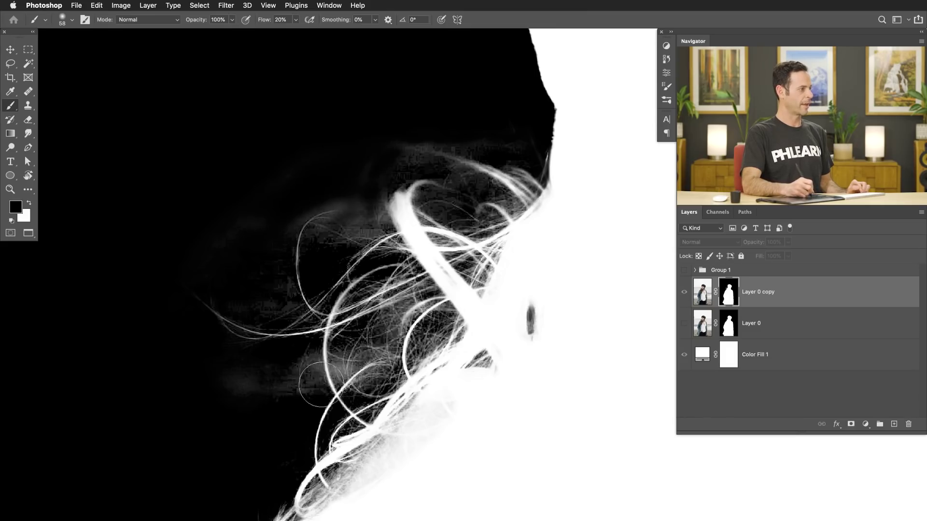
drag(284, 408, 240, 384)
ctrl+alt+drag(345, 221, 311, 221)
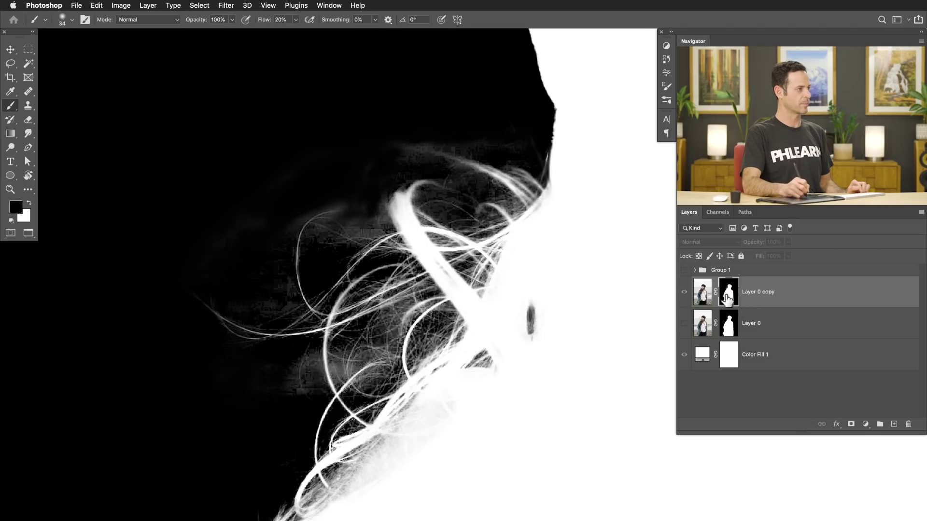
- Examine Layer 0 copy's mask around the whole silhouette, the sweater fuzz and the flyaway hair strands
drag(580, 309, 516, 316)
drag(575, 362, 393, 236)
drag(482, 341, 443, 356)
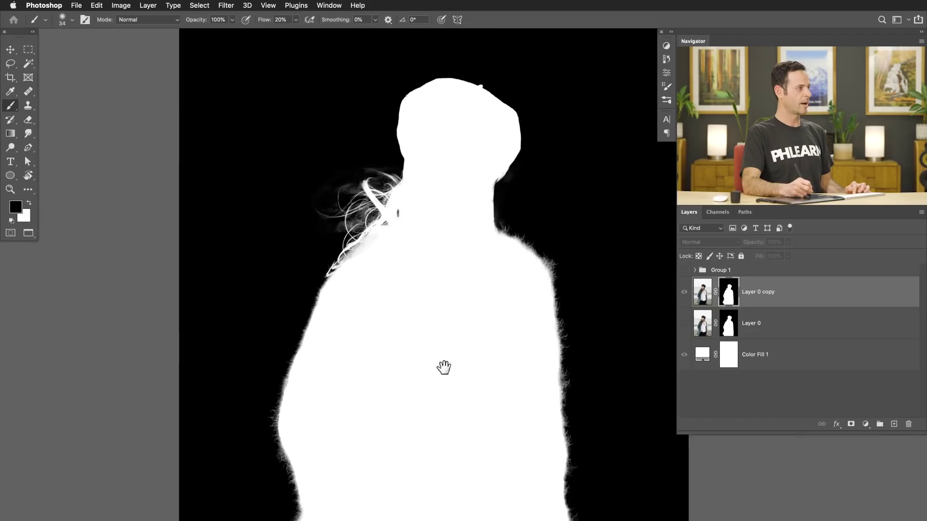
drag(443, 300, 414, 252)
drag(501, 391, 458, 281)
drag(510, 345, 464, 249)
drag(309, 143, 277, 150)
drag(348, 270, 383, 430)
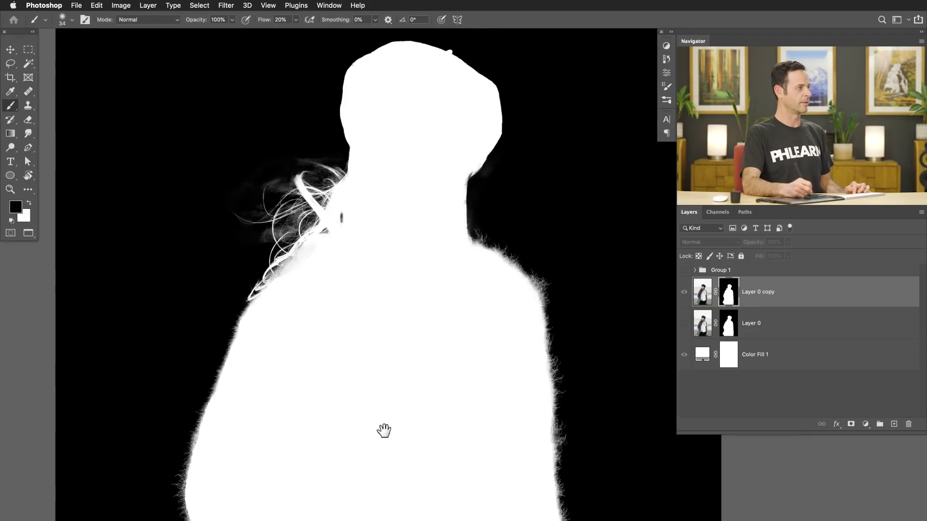
drag(338, 221, 415, 207)
drag(246, 176, 332, 178)
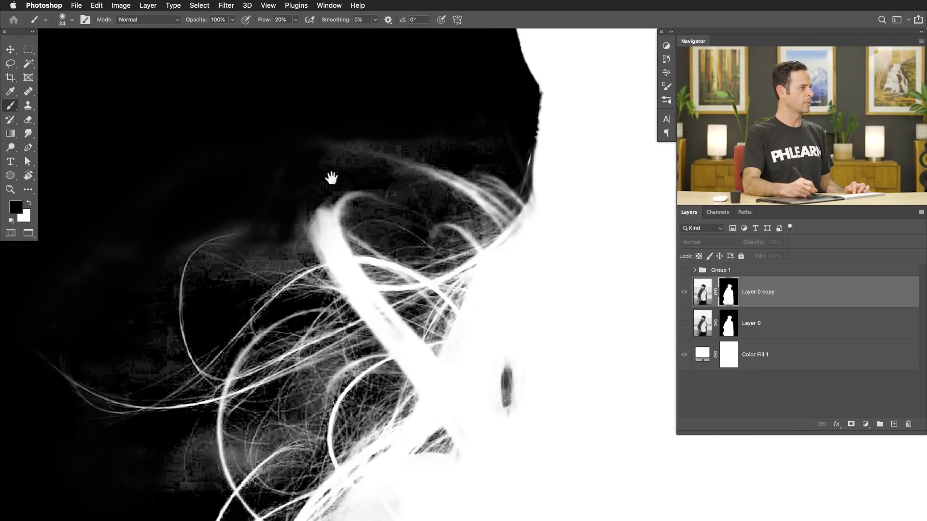
mouse_move(488, 299)
mouse_down()
mouse_move(304, 306)
mouse_move(338, 287)
mouse_up()
click(296, 303)
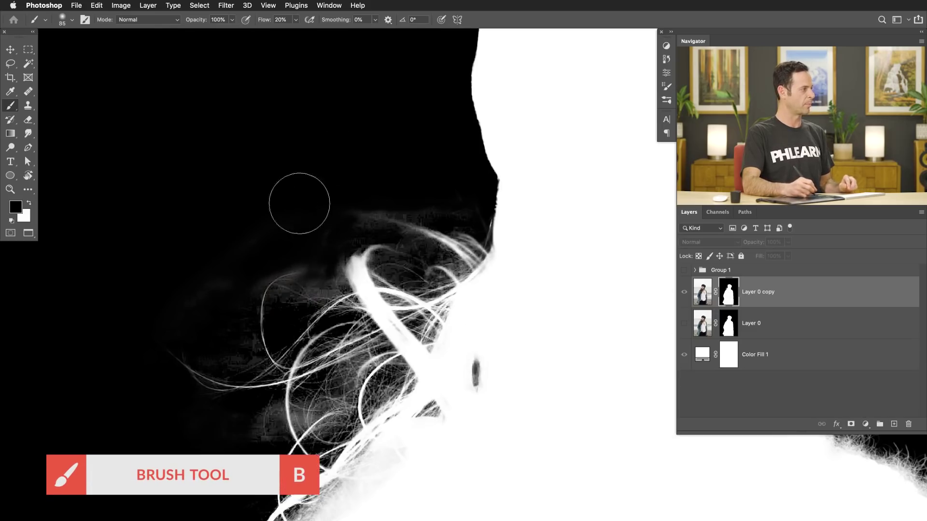
- Paint black in Overlay mode over the grey haze beneath the flyaway hair on Layer 0 copy's mask, and restore the brush to Normal mode
click(137, 19)
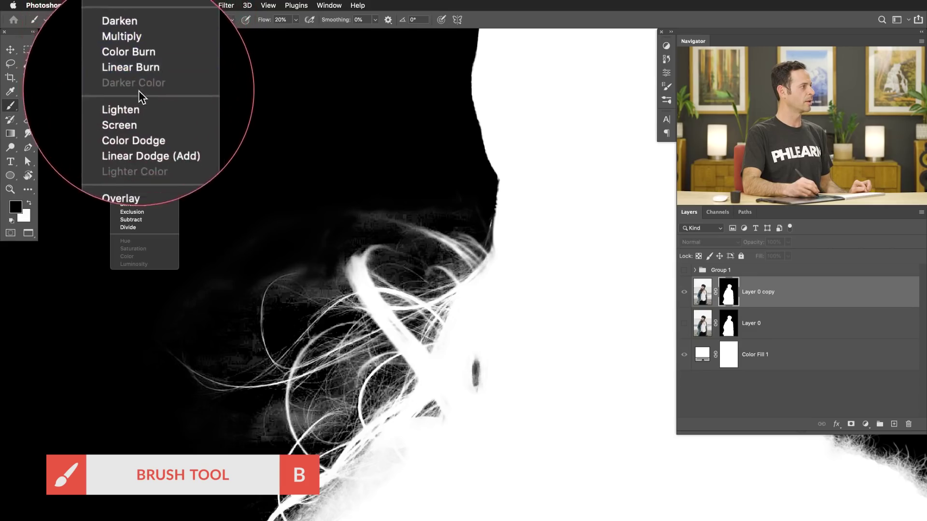
click(138, 146)
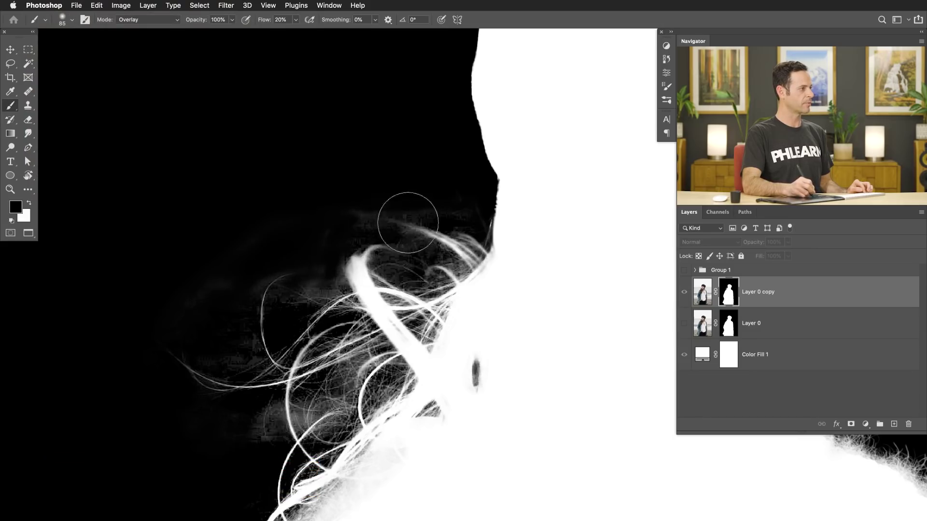
mouse_move(275, 413)
mouse_down()
mouse_move(295, 427)
mouse_move(304, 404)
mouse_move(309, 423)
mouse_move(324, 410)
mouse_up()
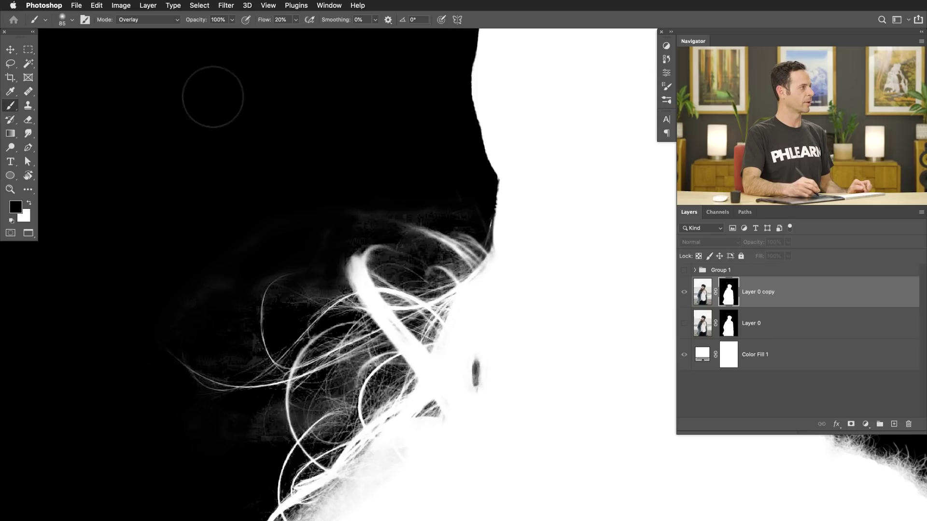
click(147, 19)
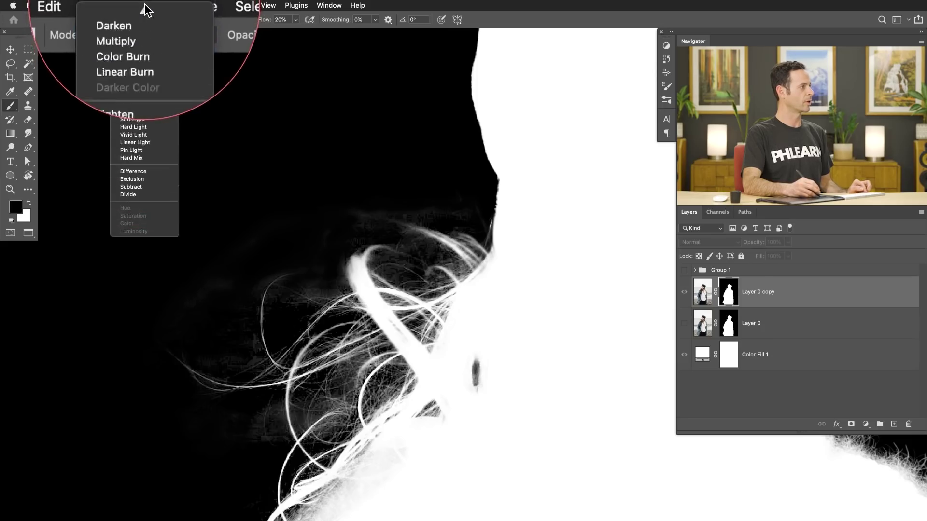
click(144, 9)
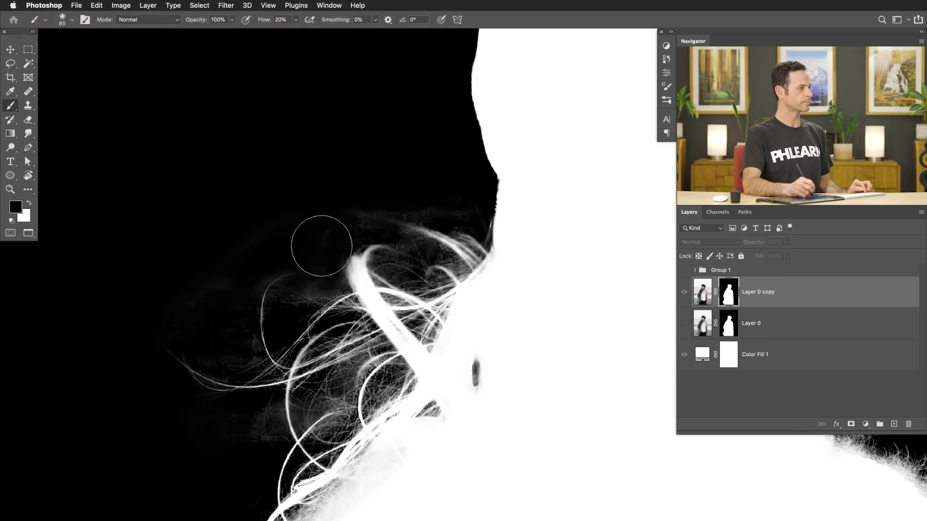
alt+click(730, 299)
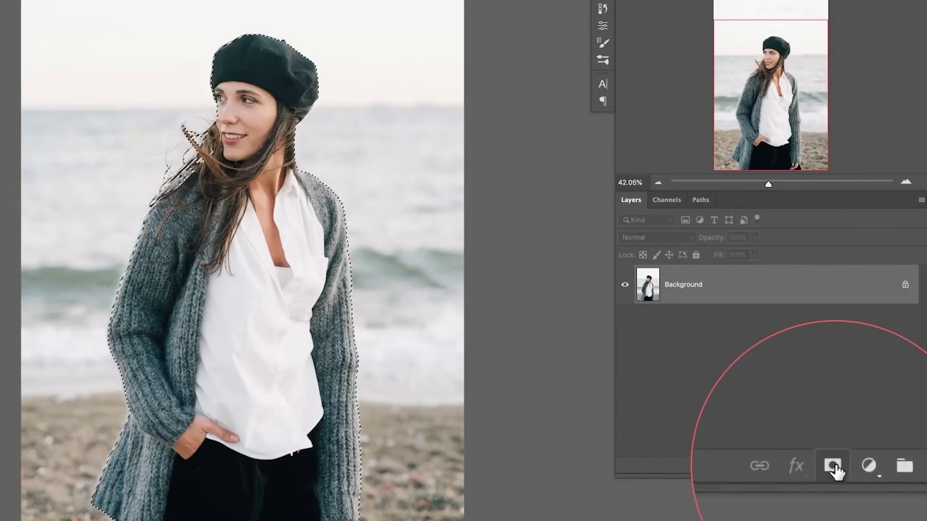
- Add a layer mask to the Background layer from the active selection around the woman
click(832, 464)
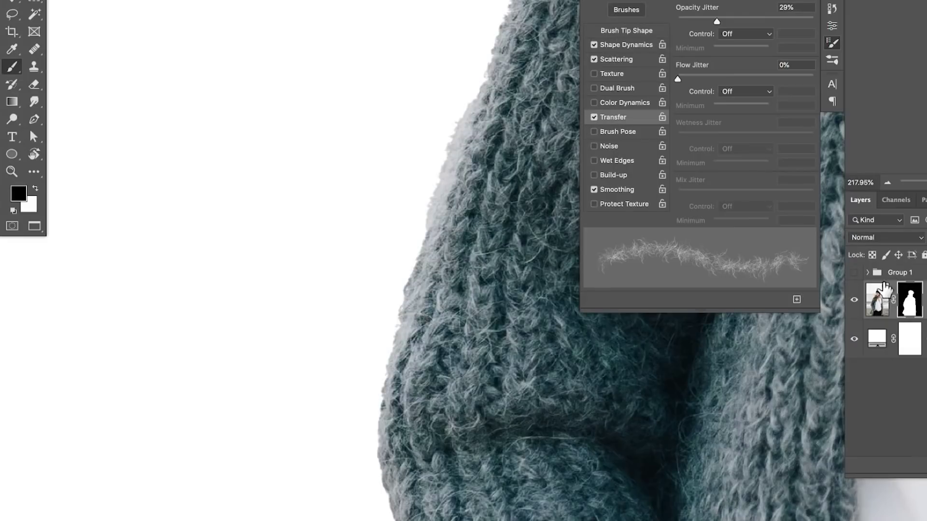
- Show the layer mask alone and paint white fuzz along the sweater sleeve's outer edge with the scattered hair brush, varying the brush size
alt+click(909, 299)
key(x)
mouse_move(497, 331)
mouse_down()
mouse_move(414, 383)
mouse_move(452, 247)
mouse_up()
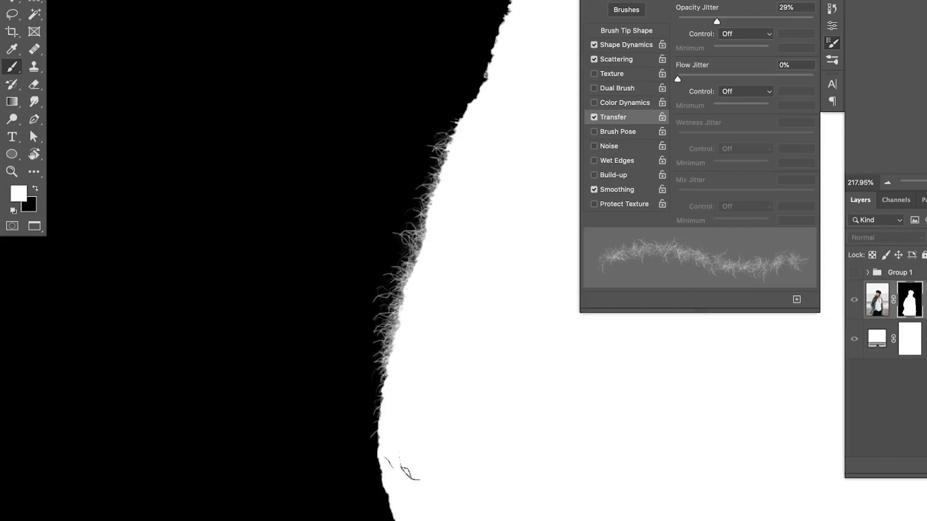
key(bracketright)
key(bracketright)
key(bracketright)
mouse_move(408, 502)
mouse_down()
mouse_move(392, 468)
mouse_move(398, 485)
mouse_up()
key(bracketleft)
key(bracketleft)
key(bracketleft)
drag(421, 278, 442, 196)
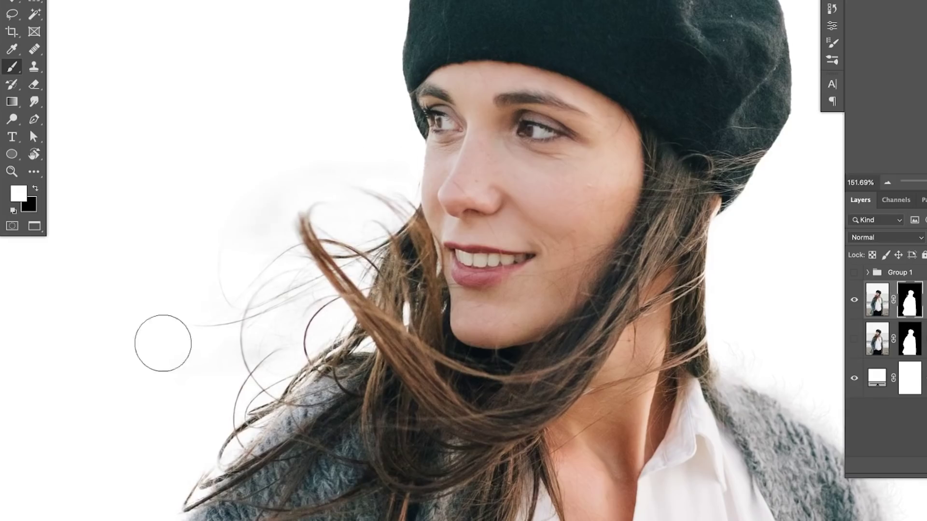
- Make black the painting colour for Layer 0 copy's mask around the flyaway hair
key(x)
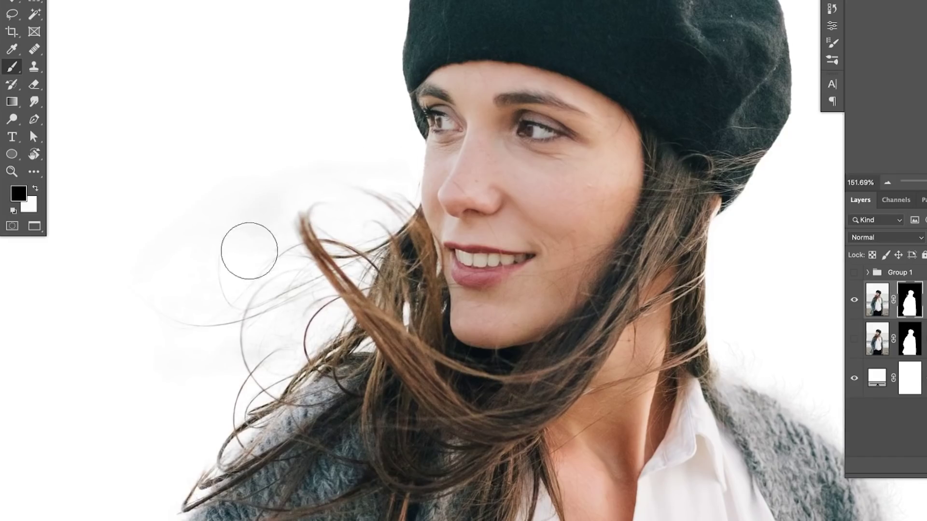